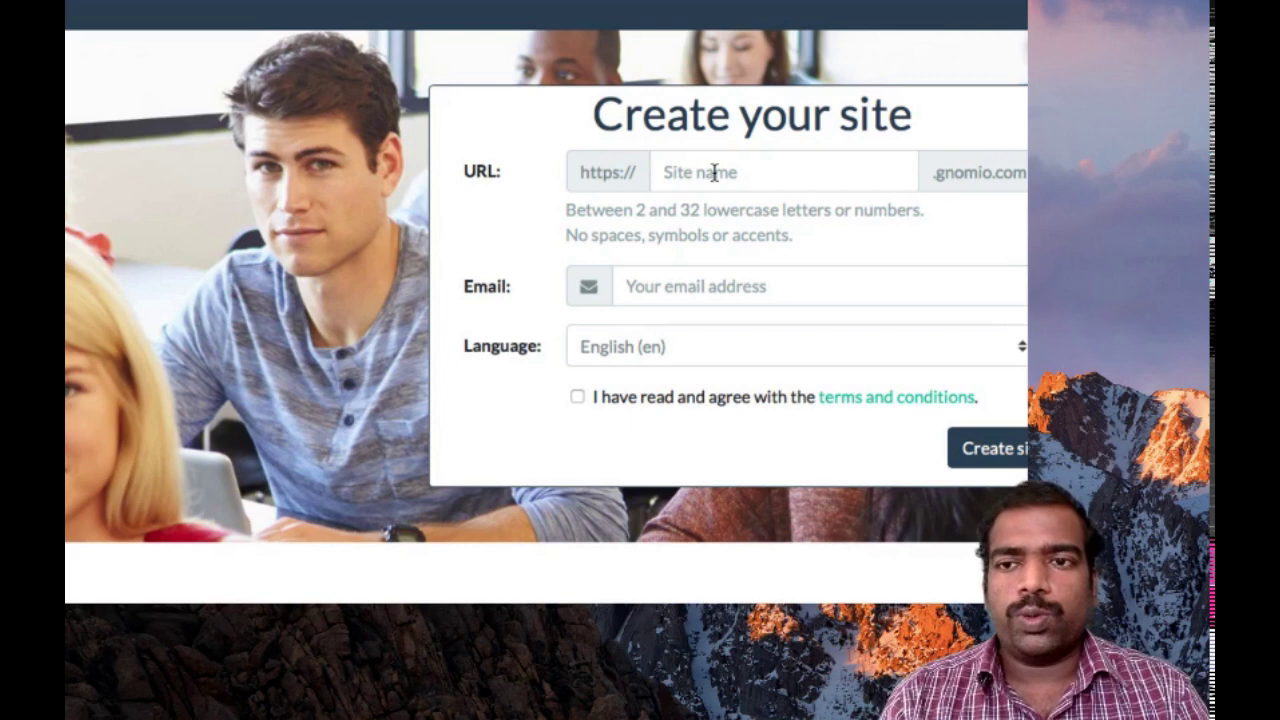
Fill the Gnomio Create your site form with a subdomain and contact e-mail, and accept the terms
click(714, 172)
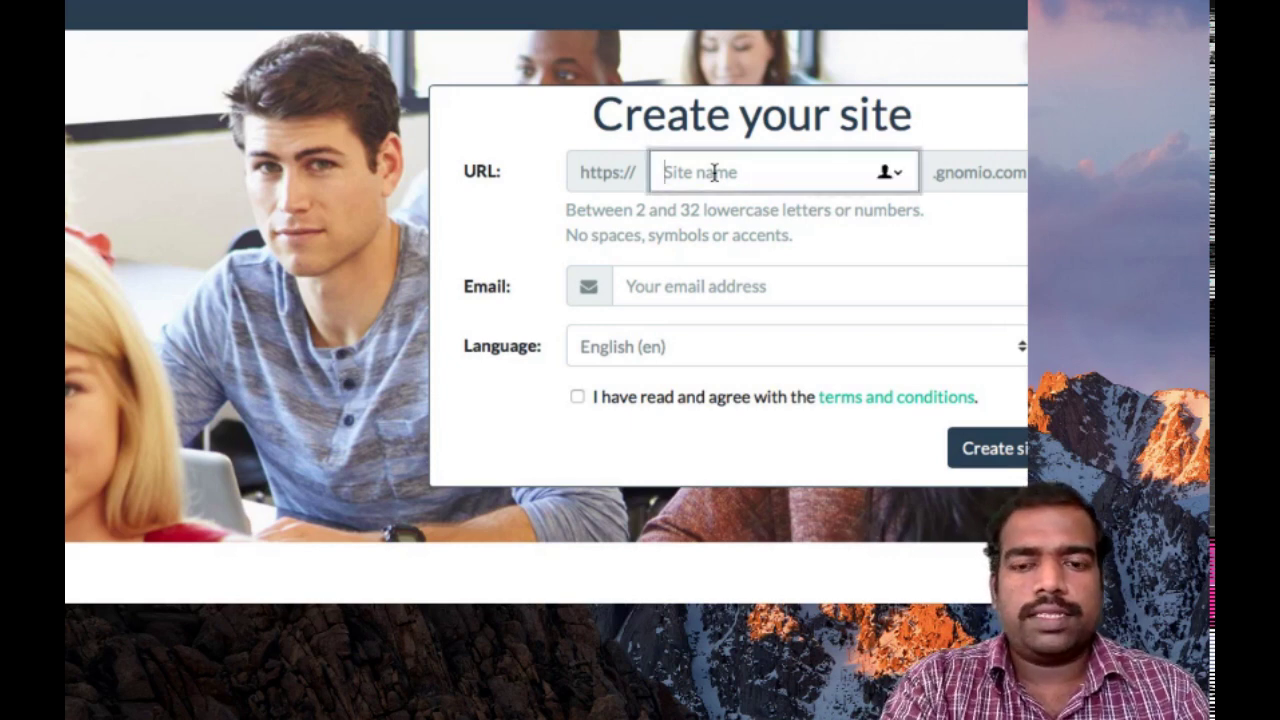
text(rakesh)
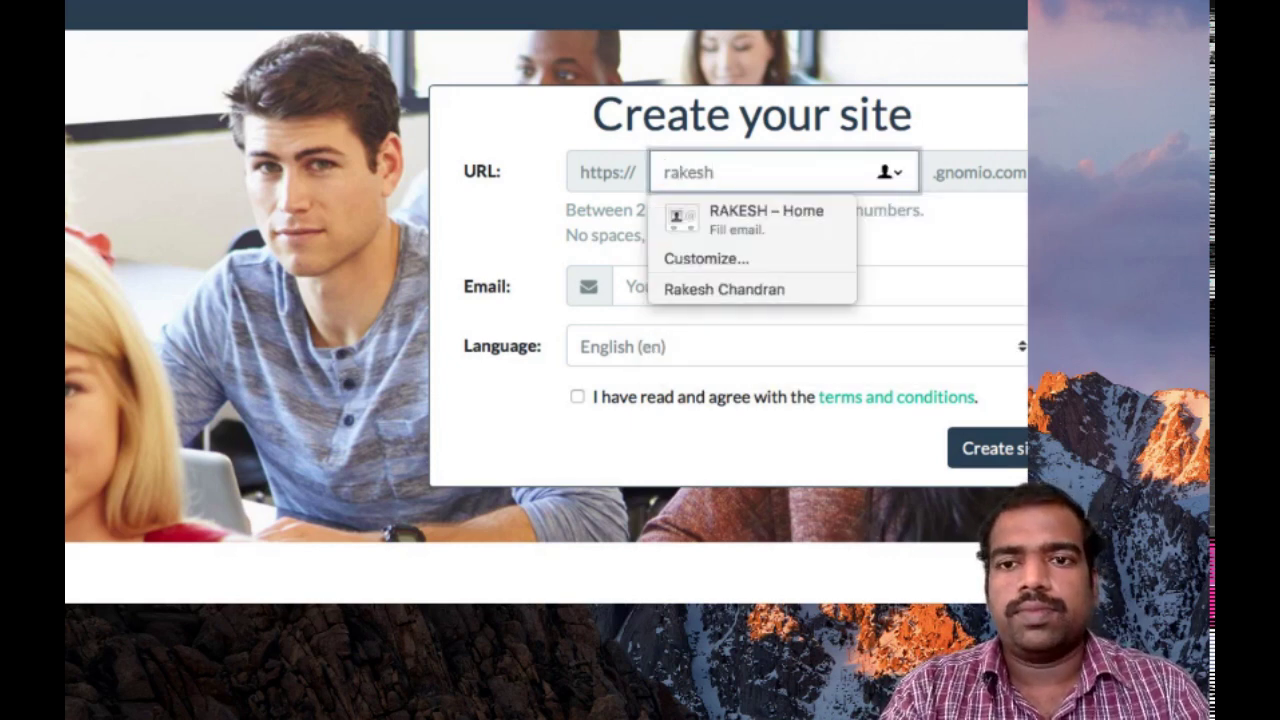
text(sb)
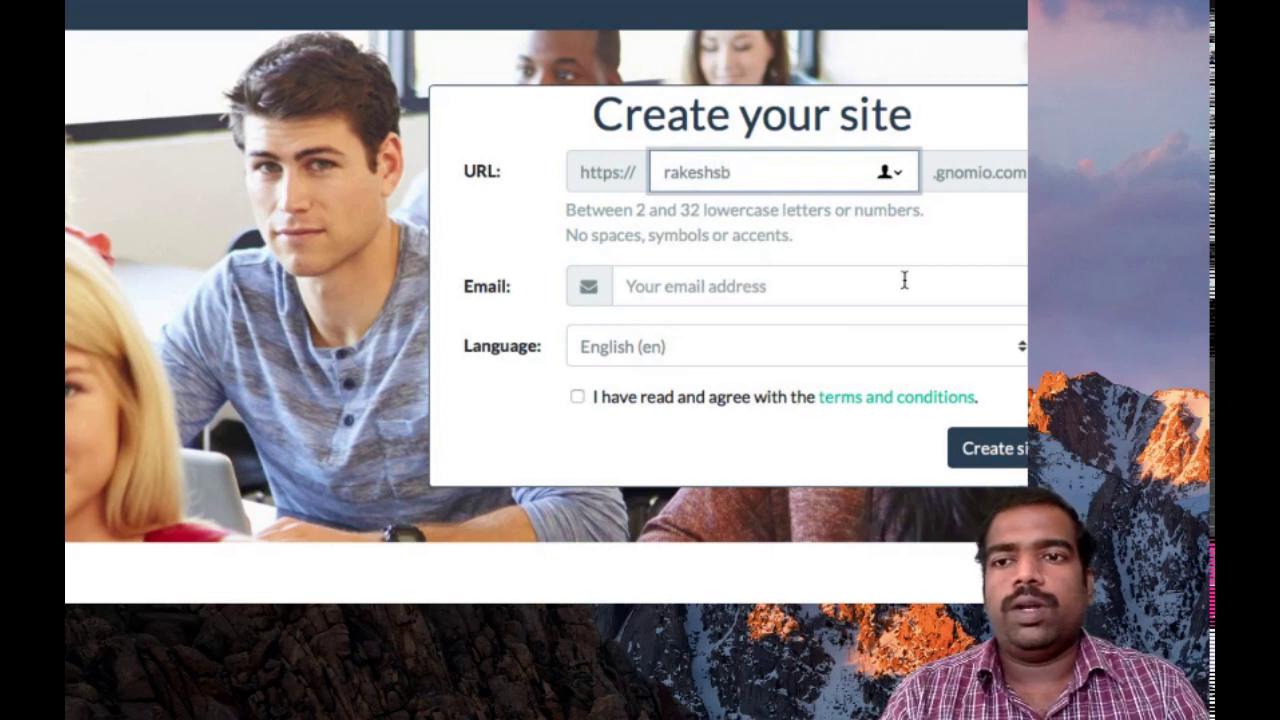
click(813, 286)
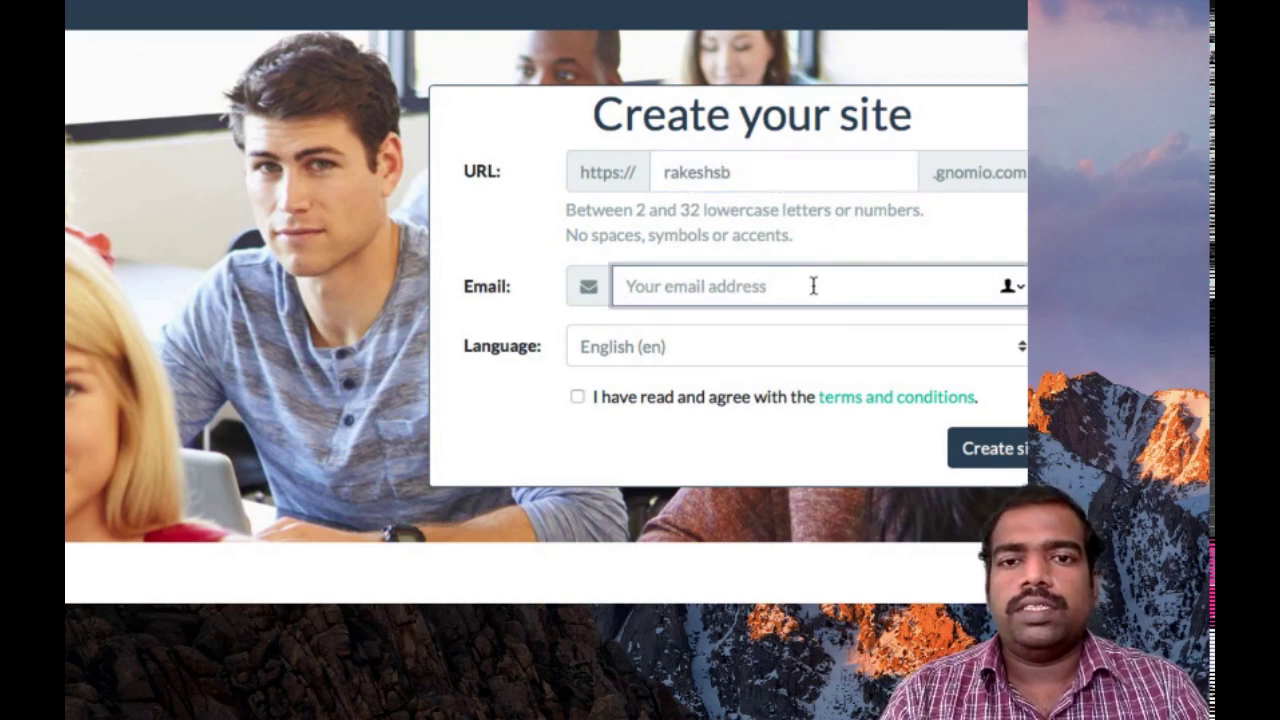
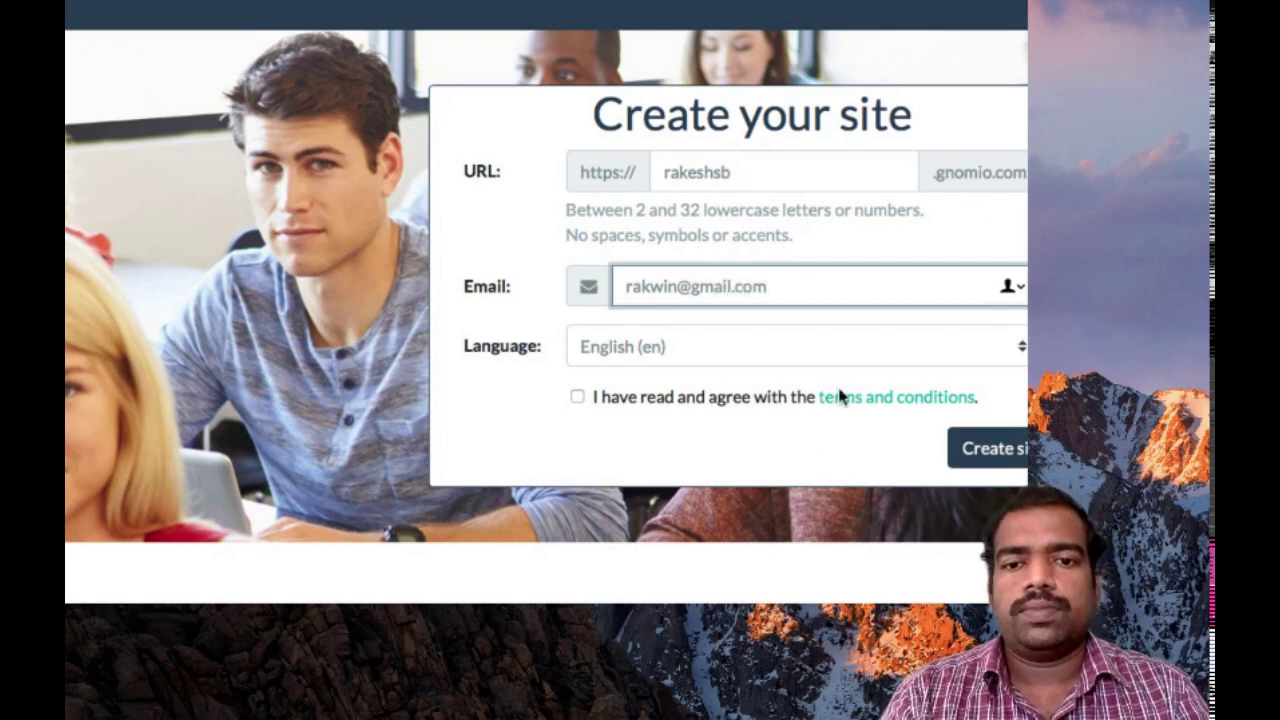
click(578, 397)
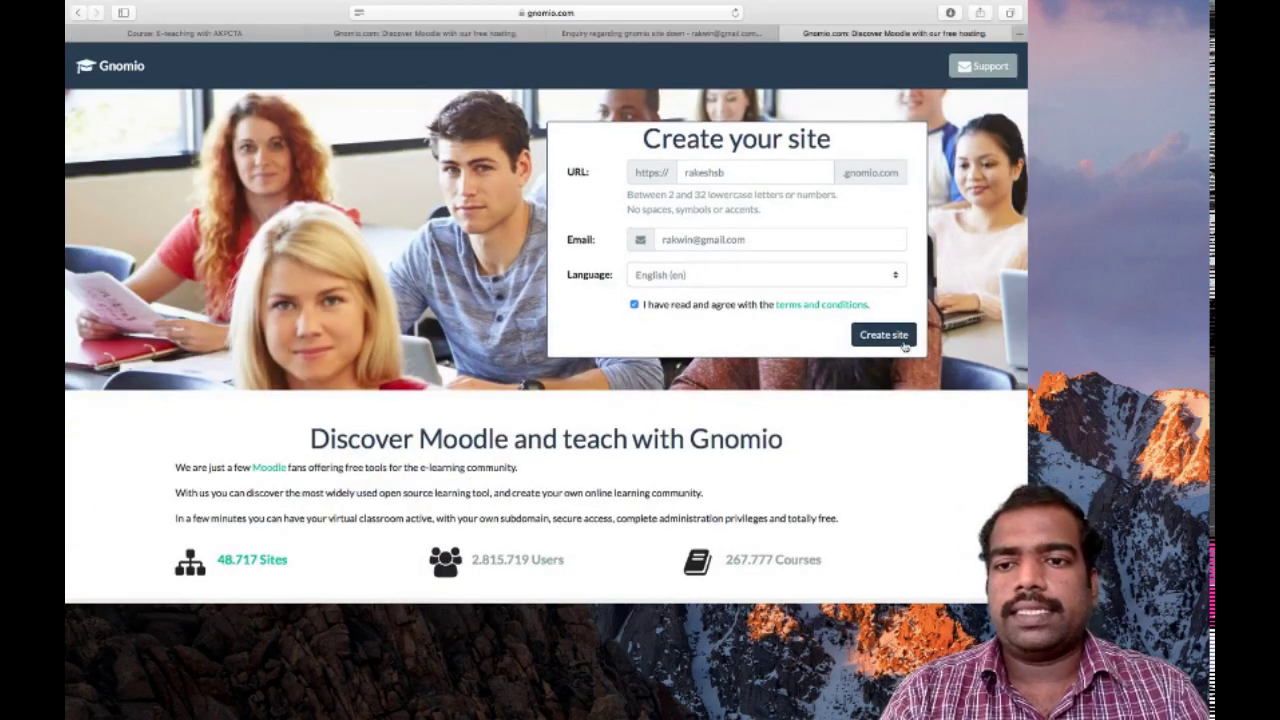
Submit the site request, then zoom in twice on the Welcome to Gnomio e-mail in Gmail
click(903, 342)
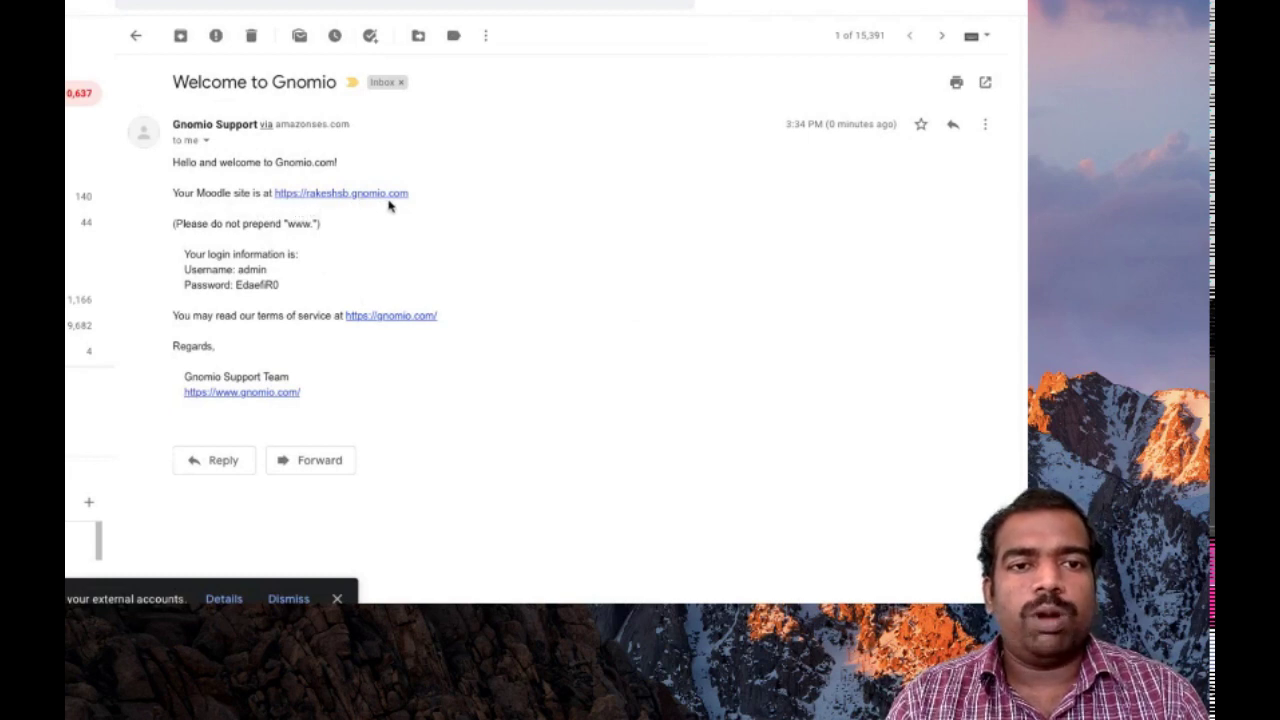
key(super+equal)
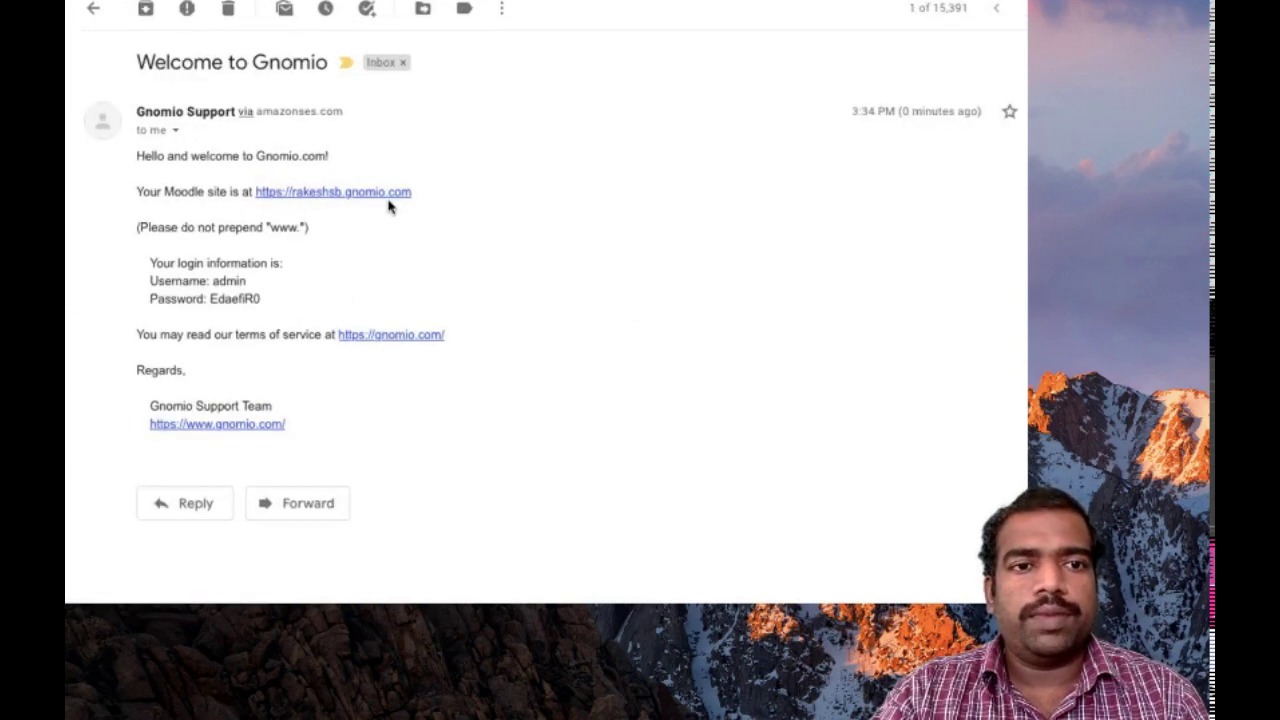
key(super+equal)
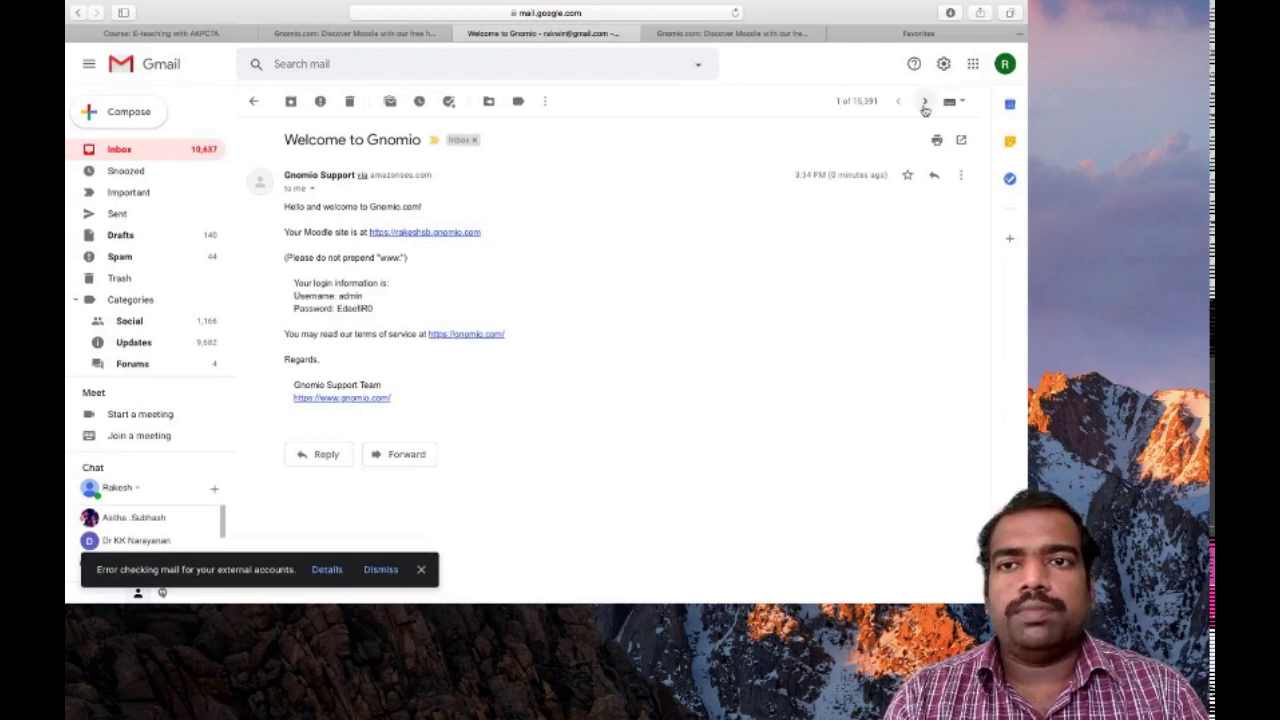
Follow the Moodle site link in the welcome e-mail to open the site in a new tab
click(457, 232)
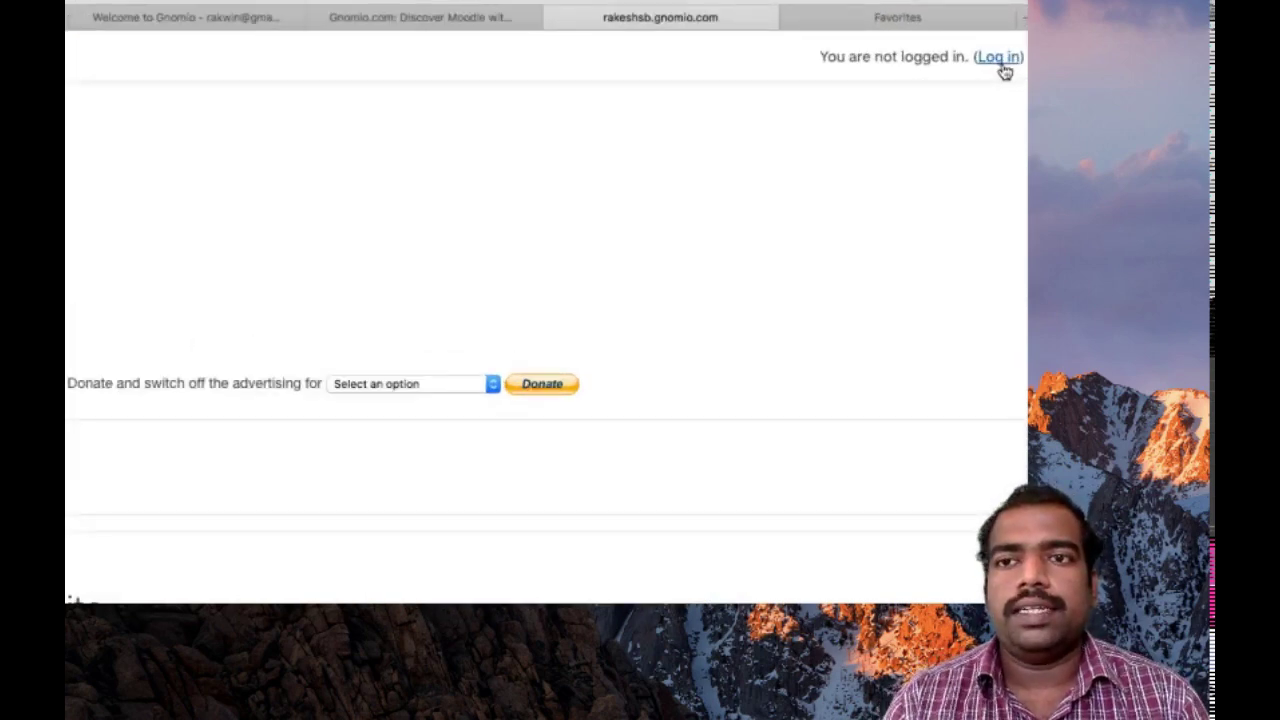
Go to the site's login page and enter admin as the username
click(1002, 62)
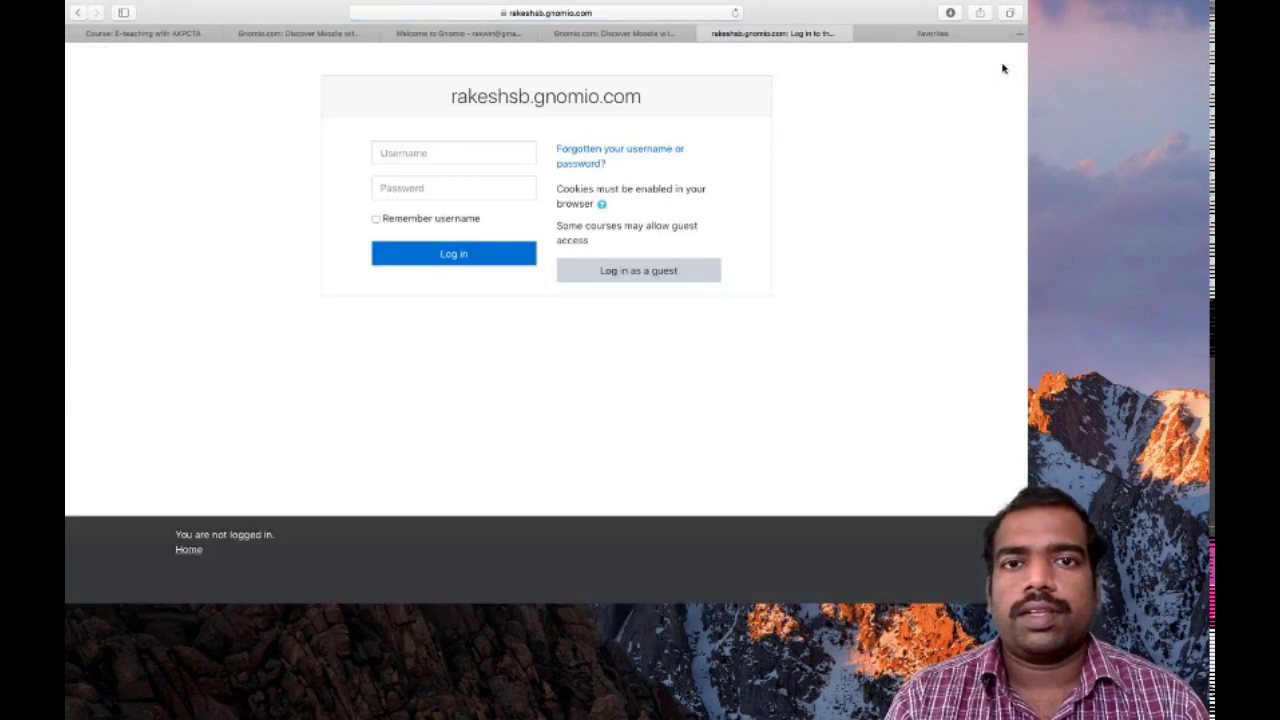
click(466, 151)
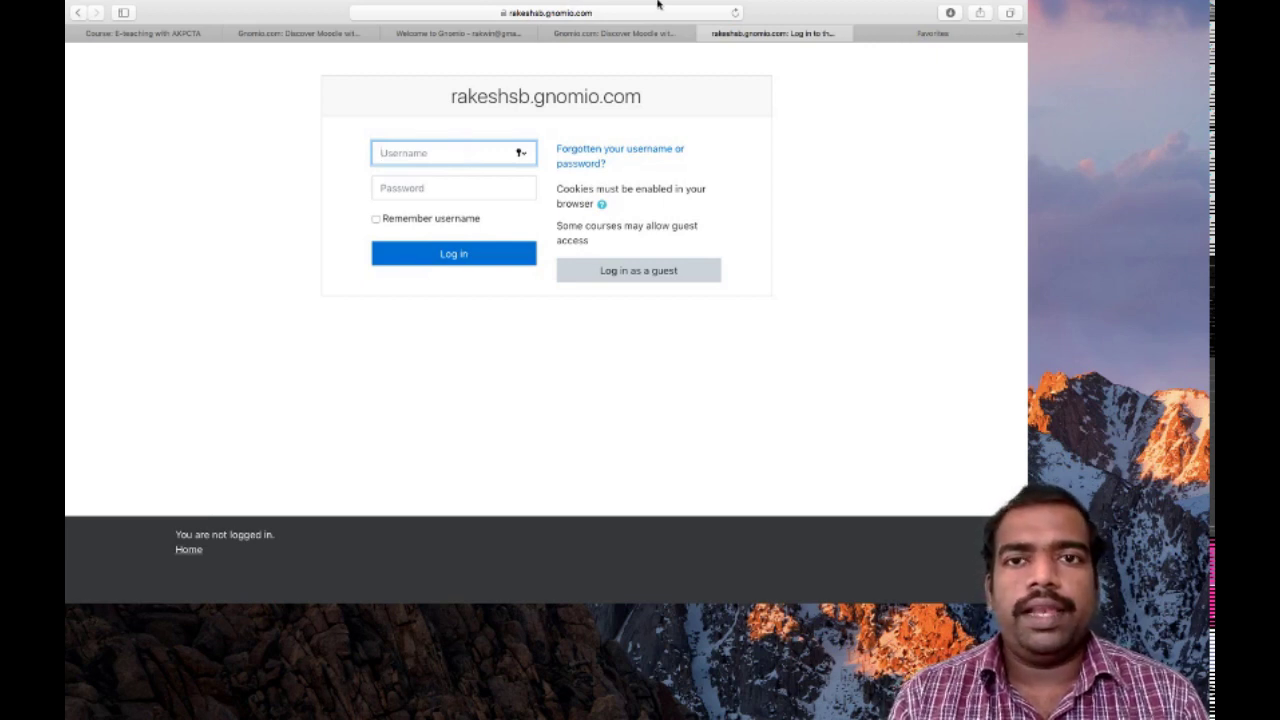
click(607, 35)
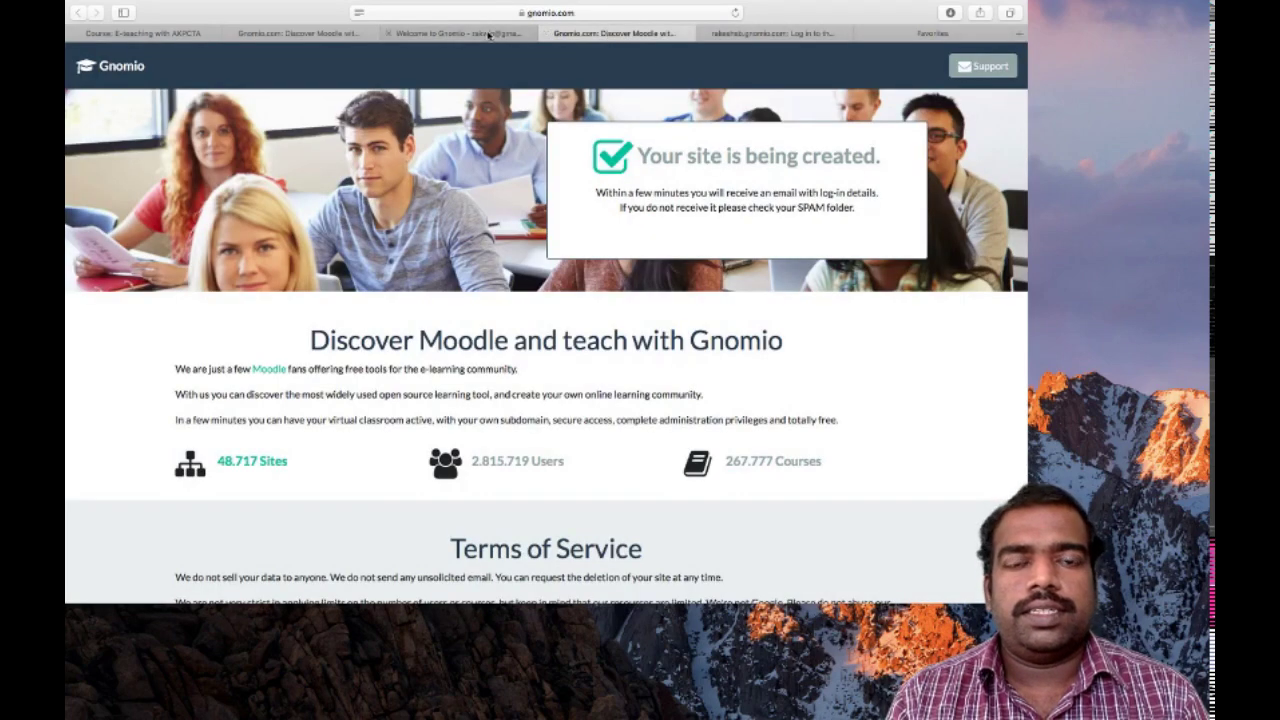
click(493, 34)
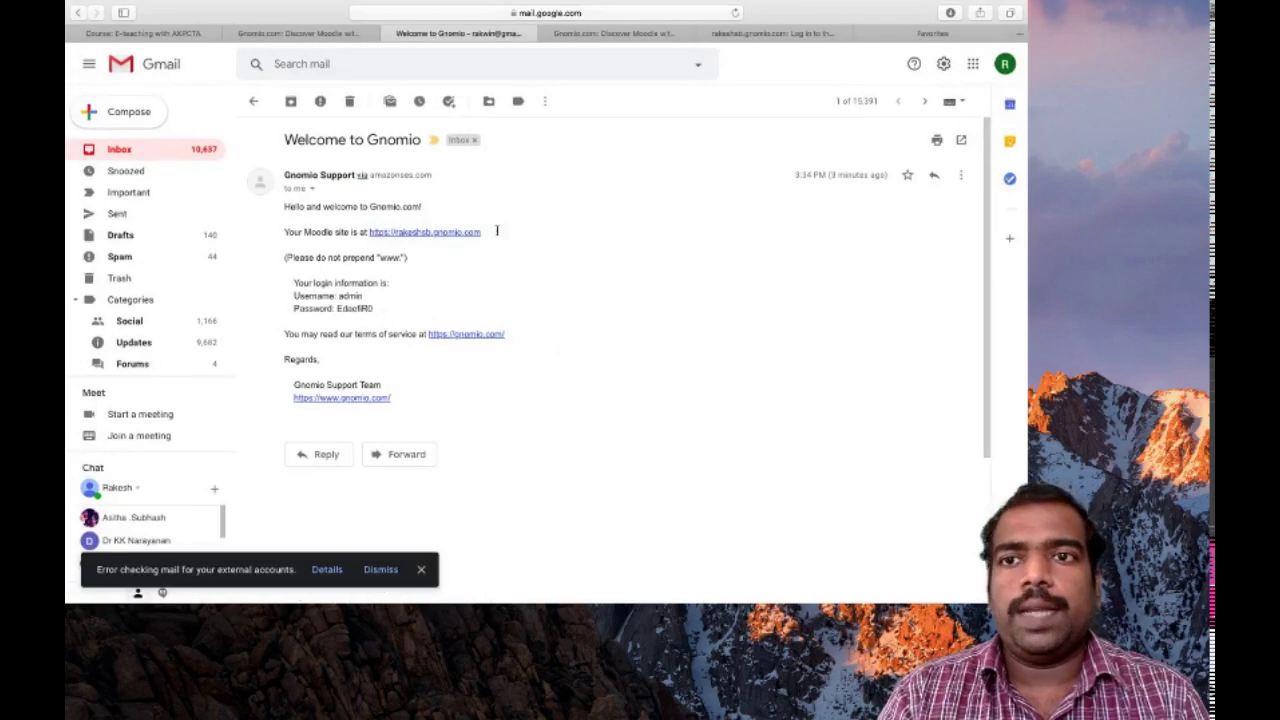
click(790, 35)
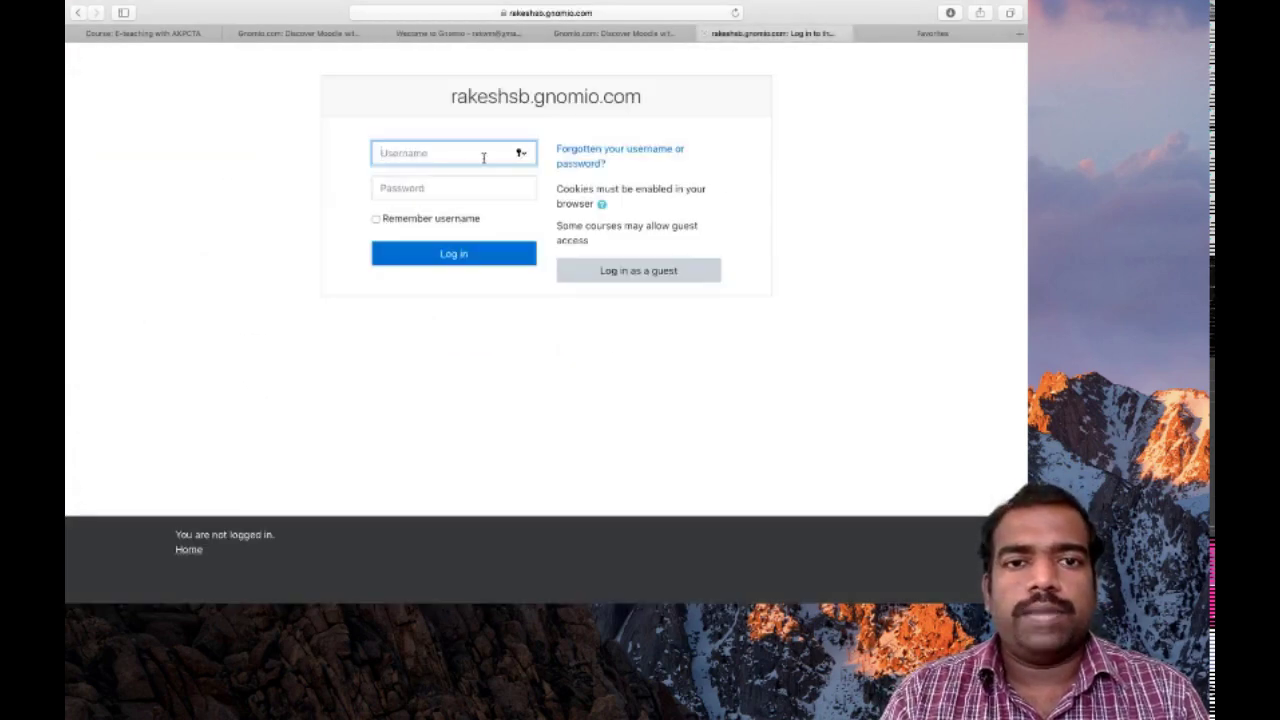
text(admin)
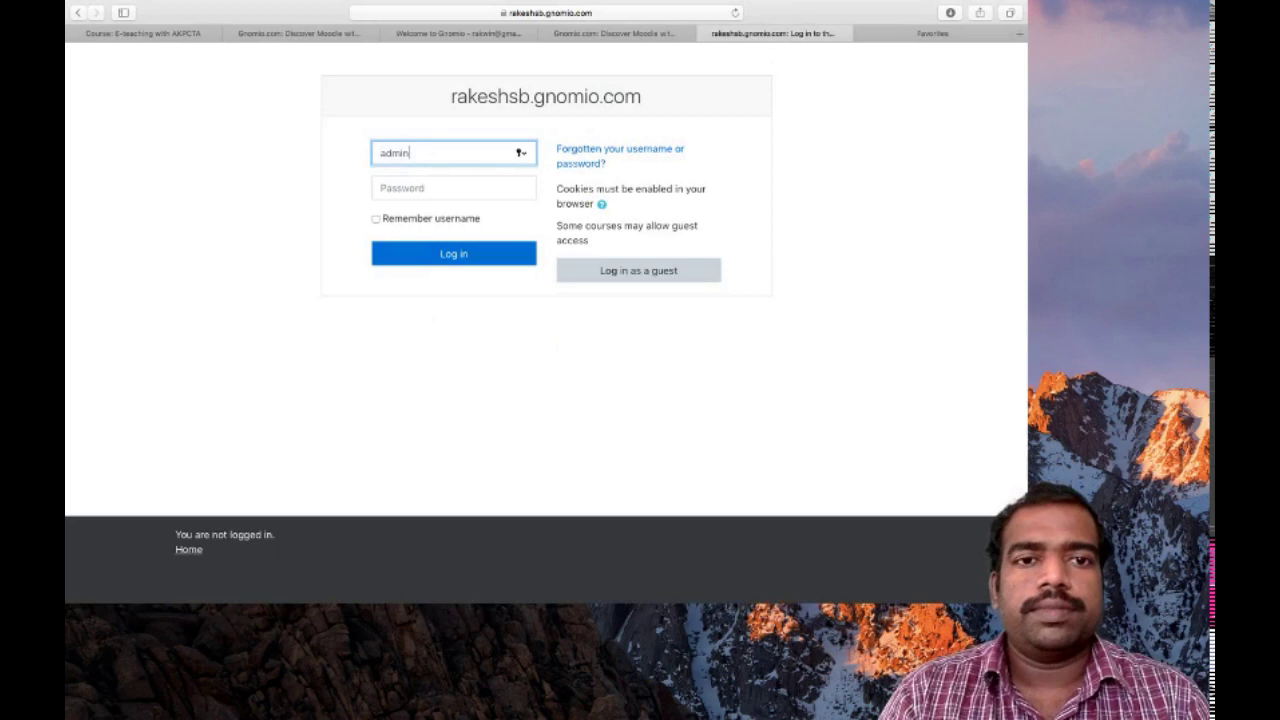
Copy the password from the welcome e-mail, paste it into Password and log in
click(435, 189)
click(468, 34)
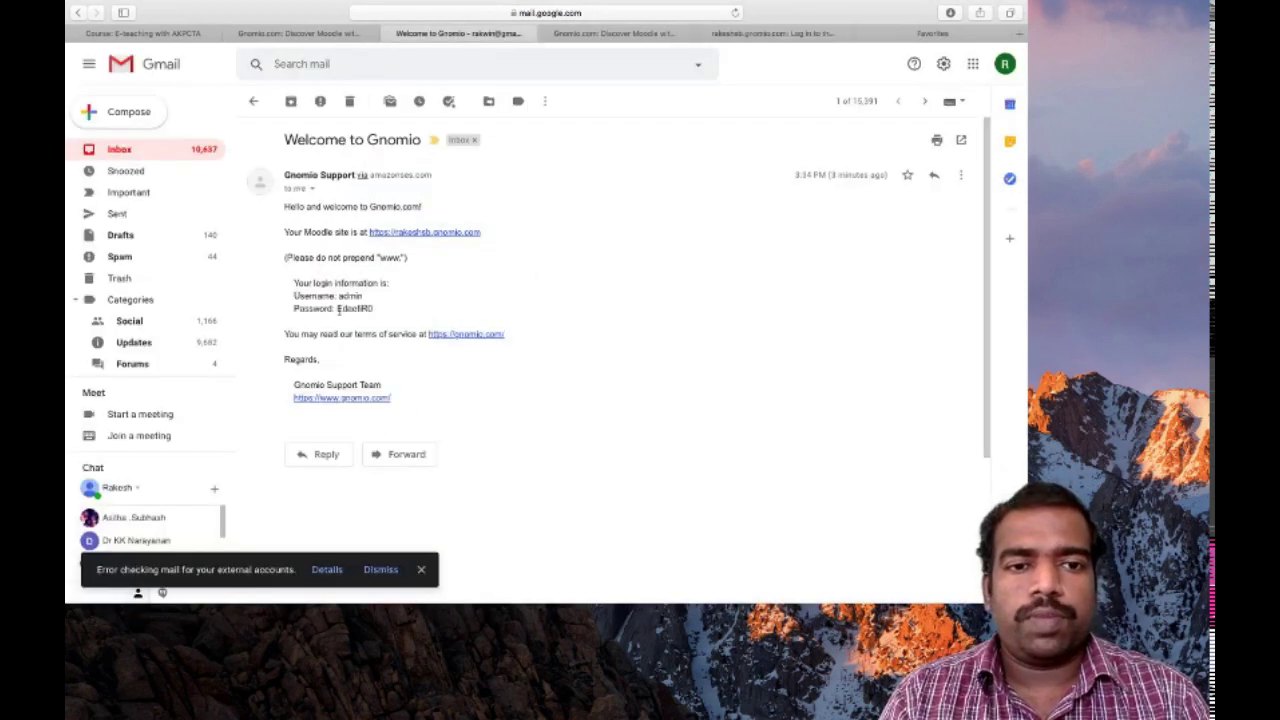
drag(337, 309, 373, 311)
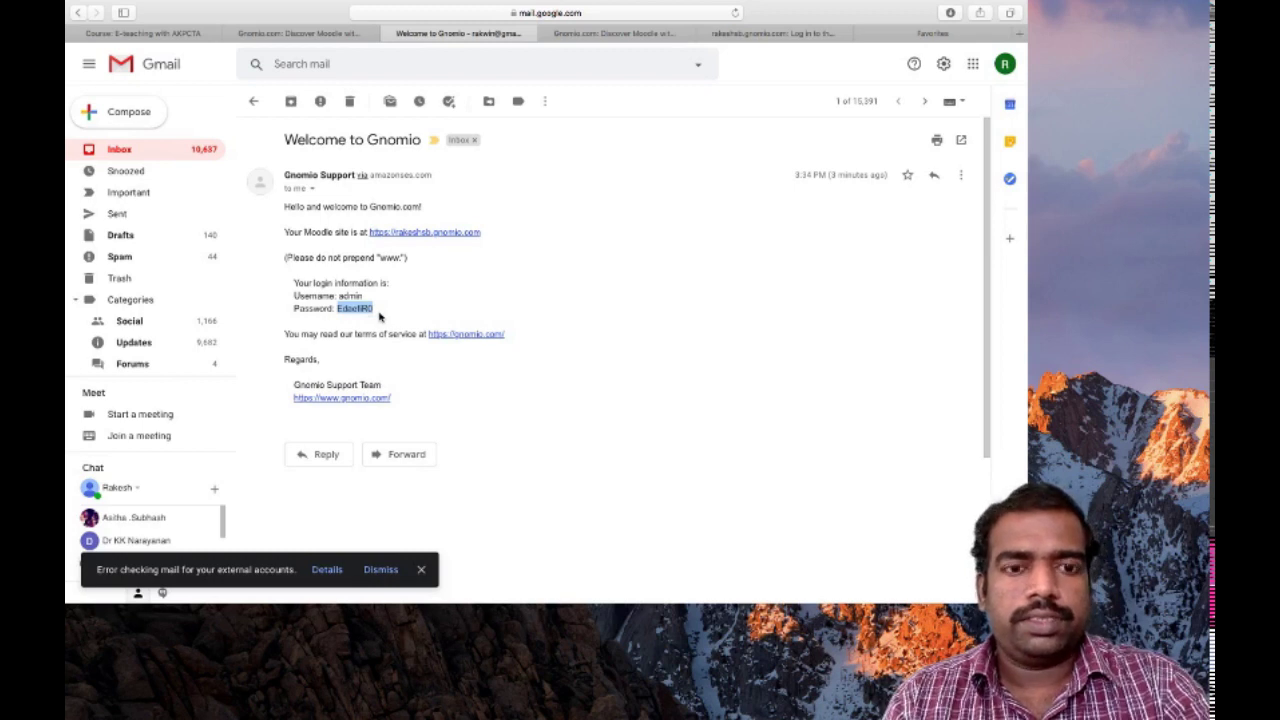
click(768, 38)
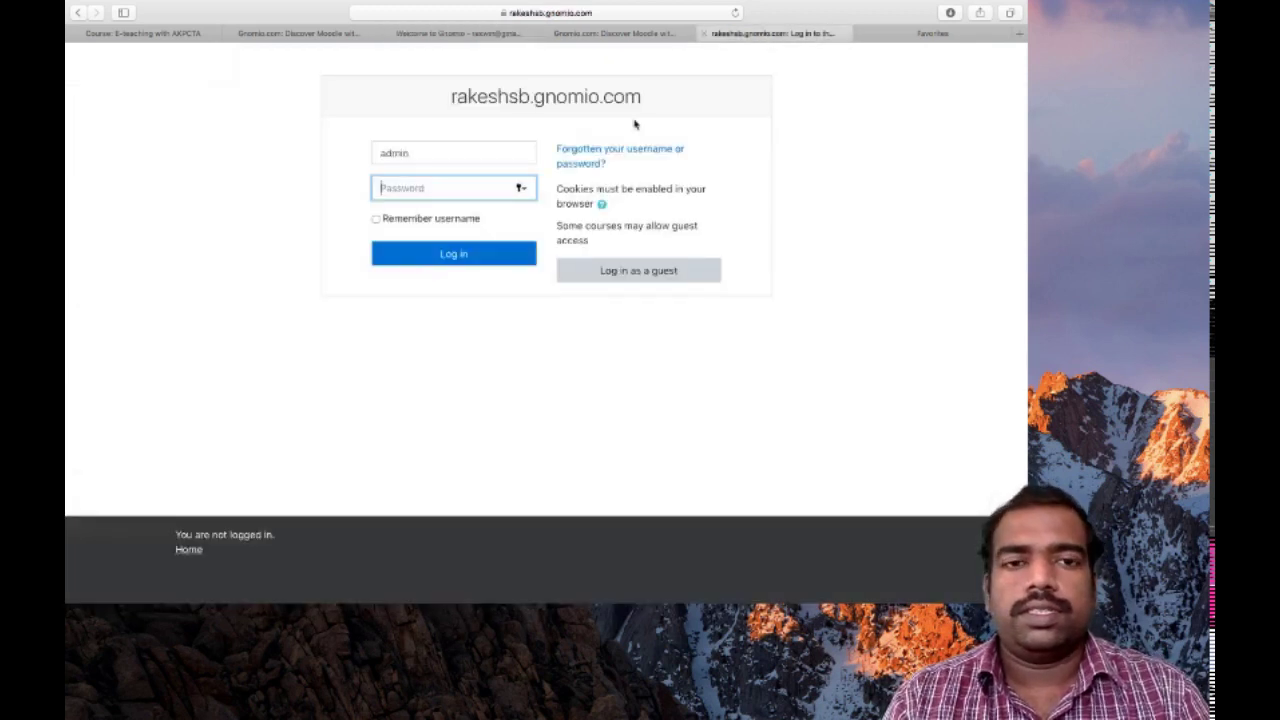
key(super+v)
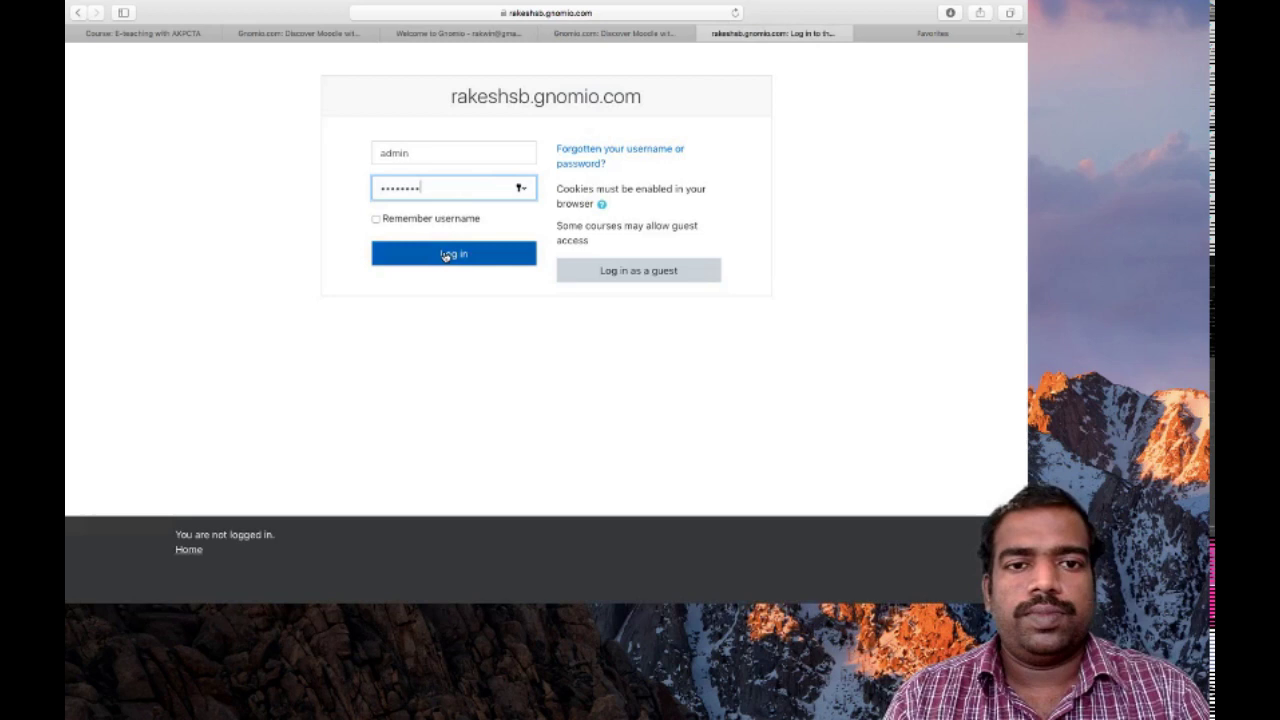
click(446, 256)
Decline saving the browser password and reopen the navigation drawer beside the Dashboard
click(596, 111)
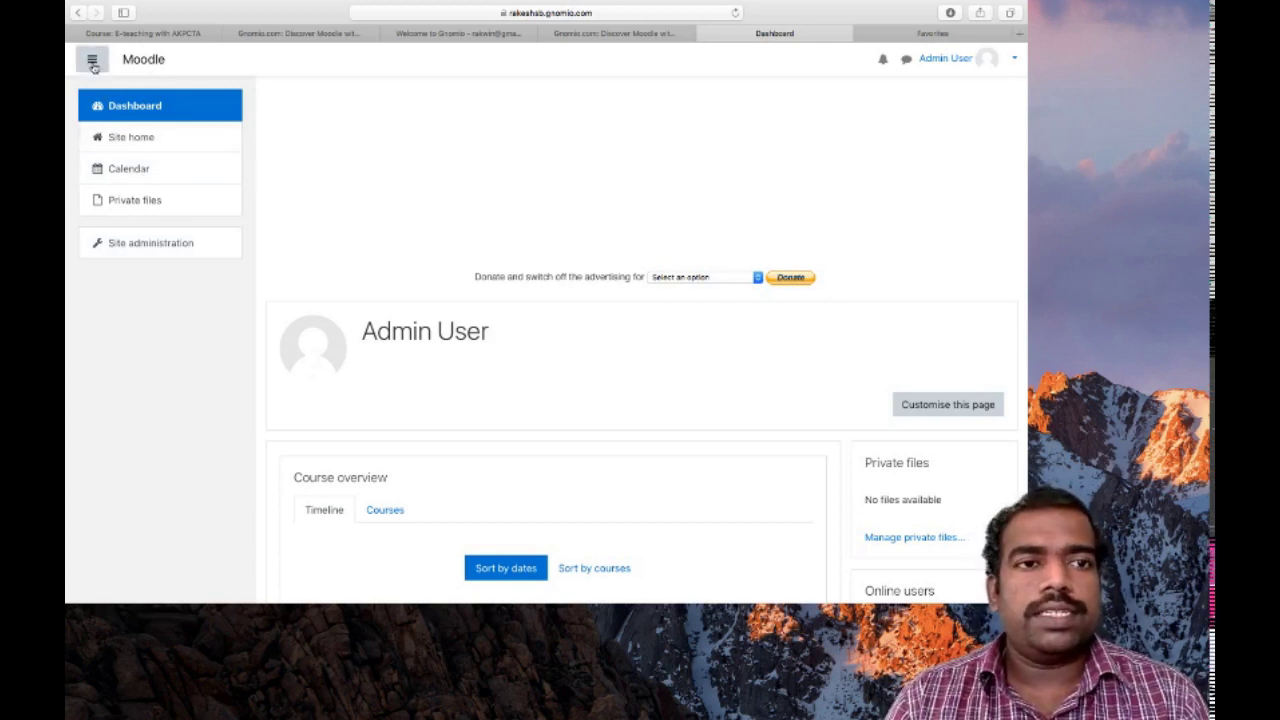
click(92, 62)
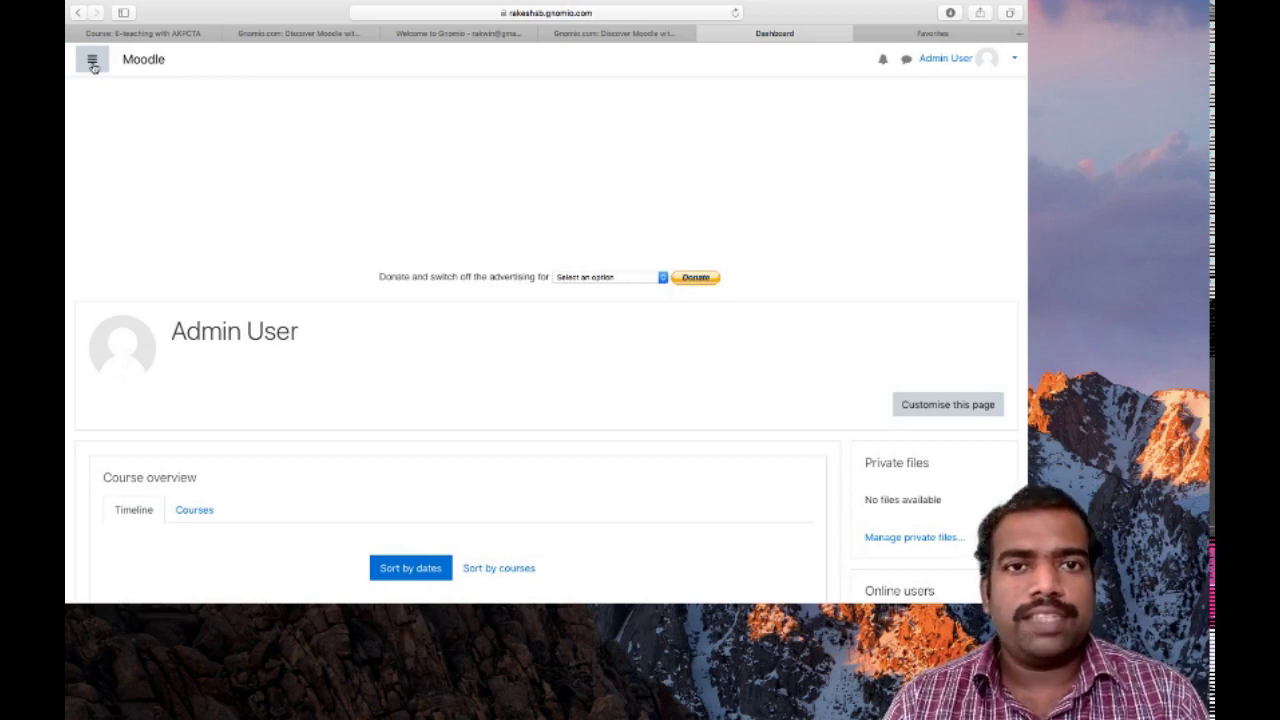
click(92, 62)
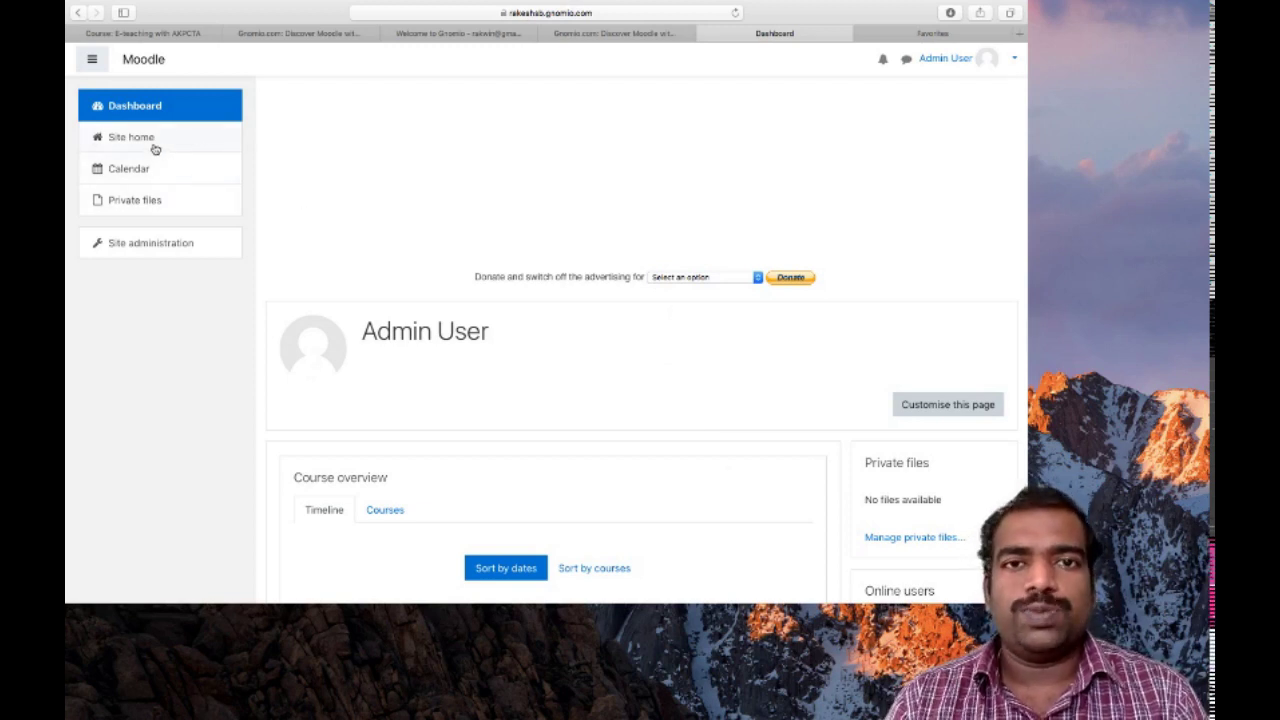
Go to Site home, end the welcome tour, and look over the page
click(155, 149)
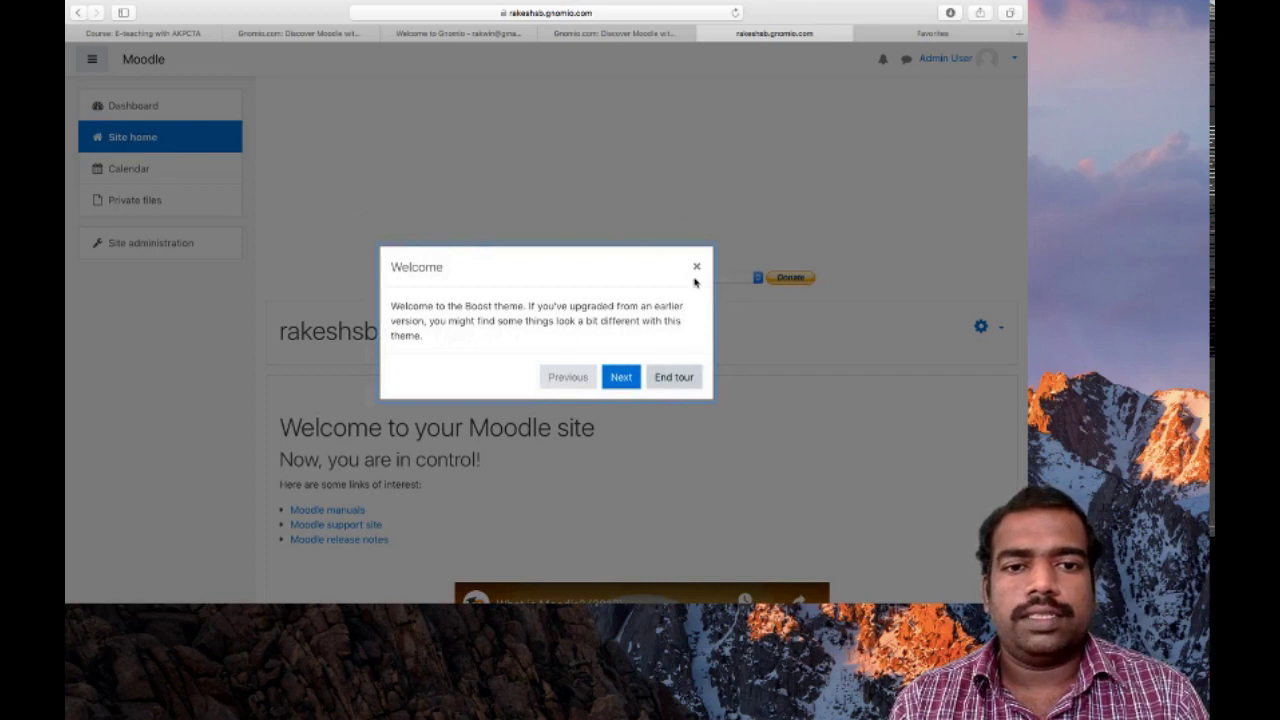
click(675, 377)
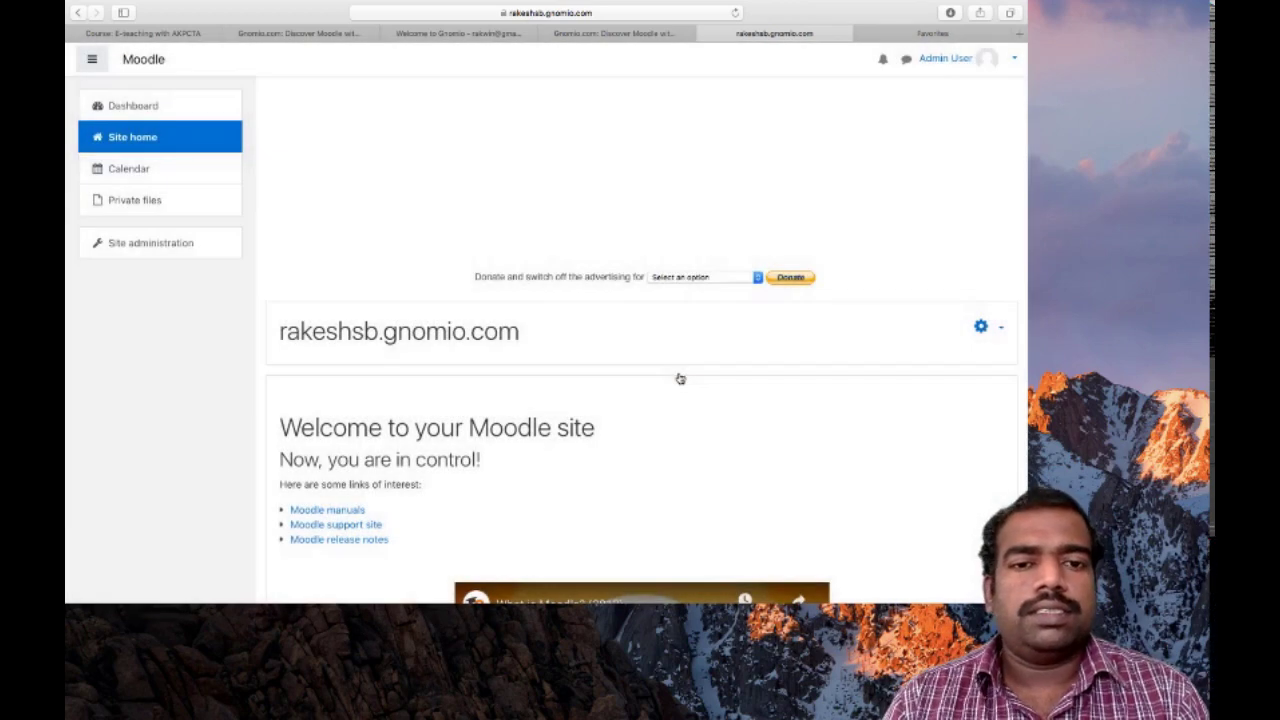
scroll(680, 378, down, 5)
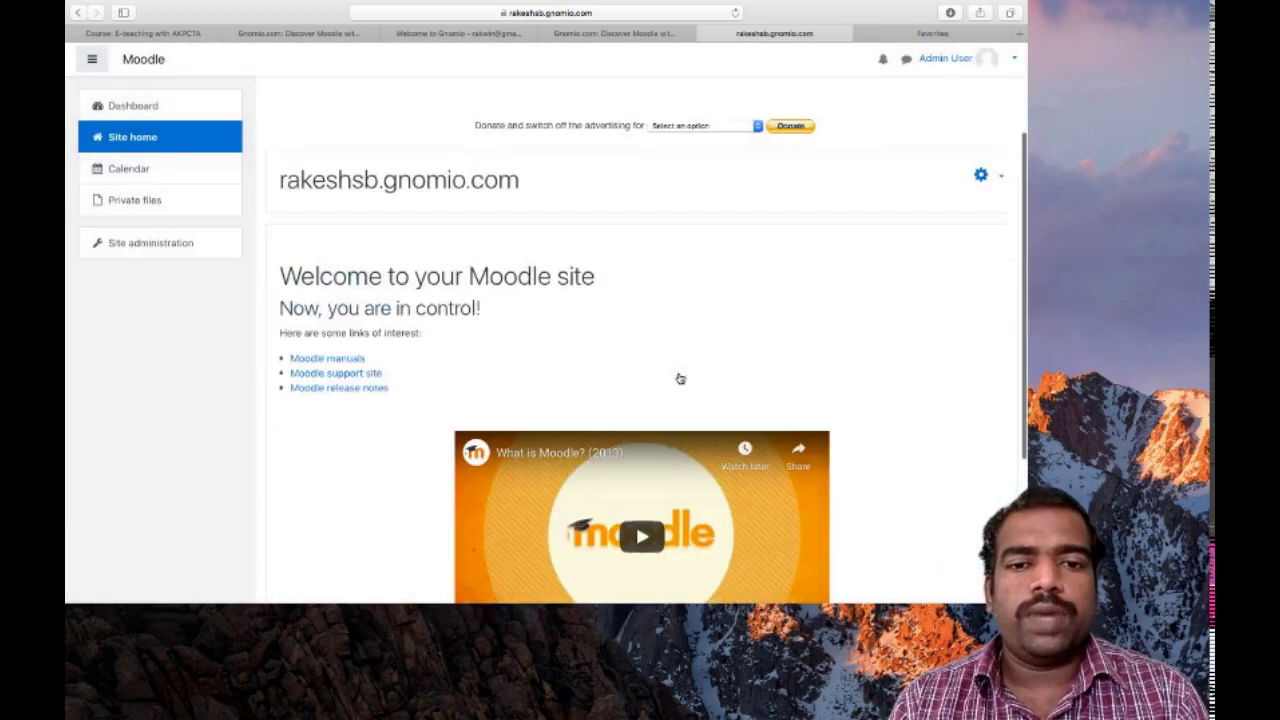
scroll(680, 378, up, 5)
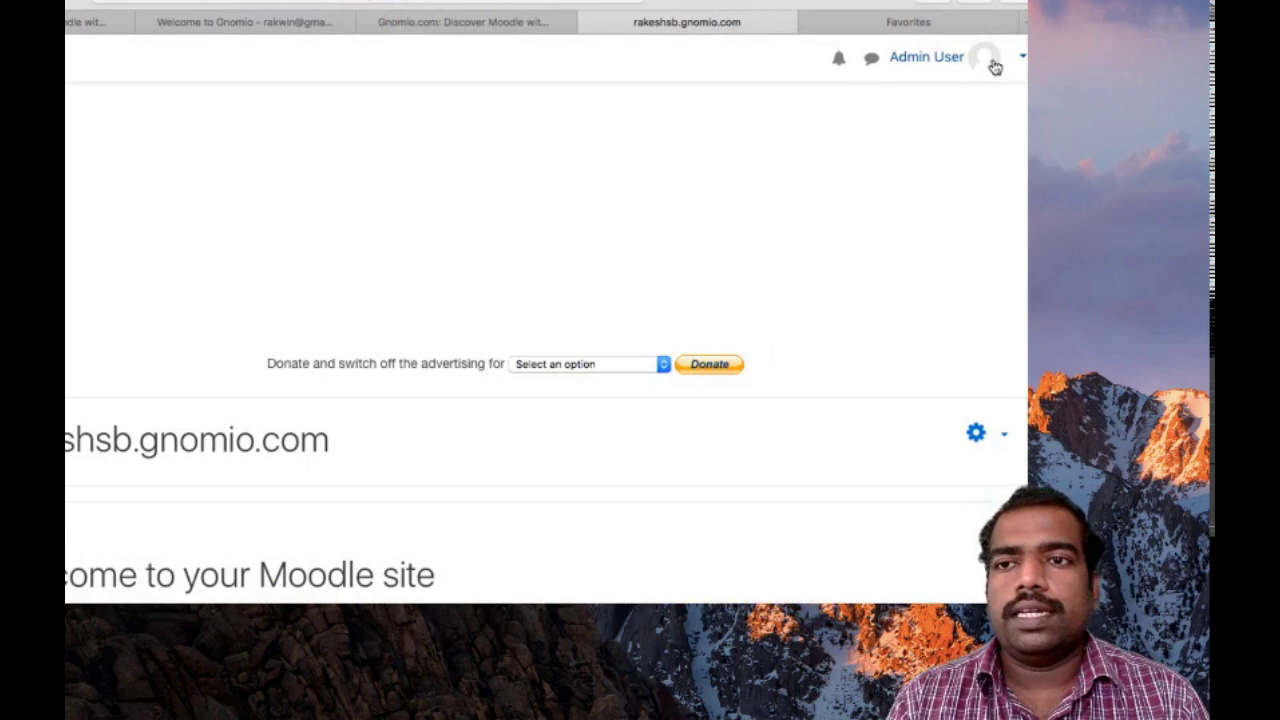
Go from the user menu's Profile to Edit profile and activate the New password field
click(995, 66)
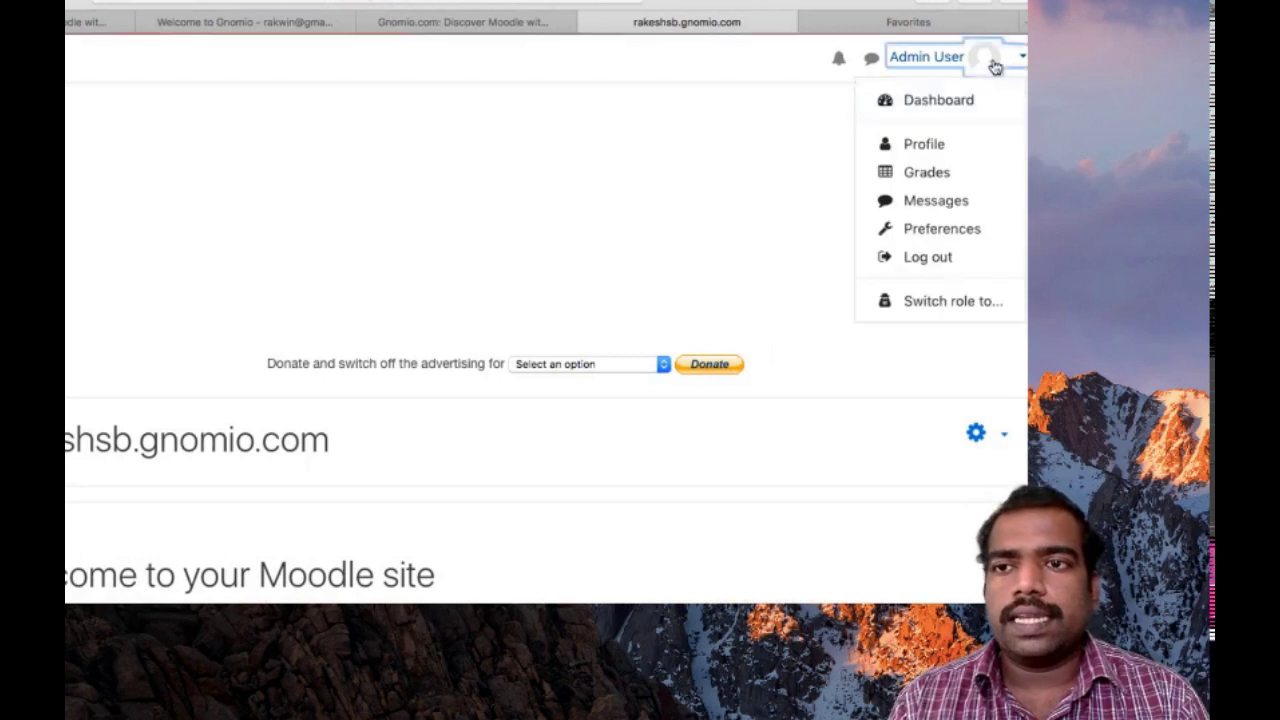
click(940, 148)
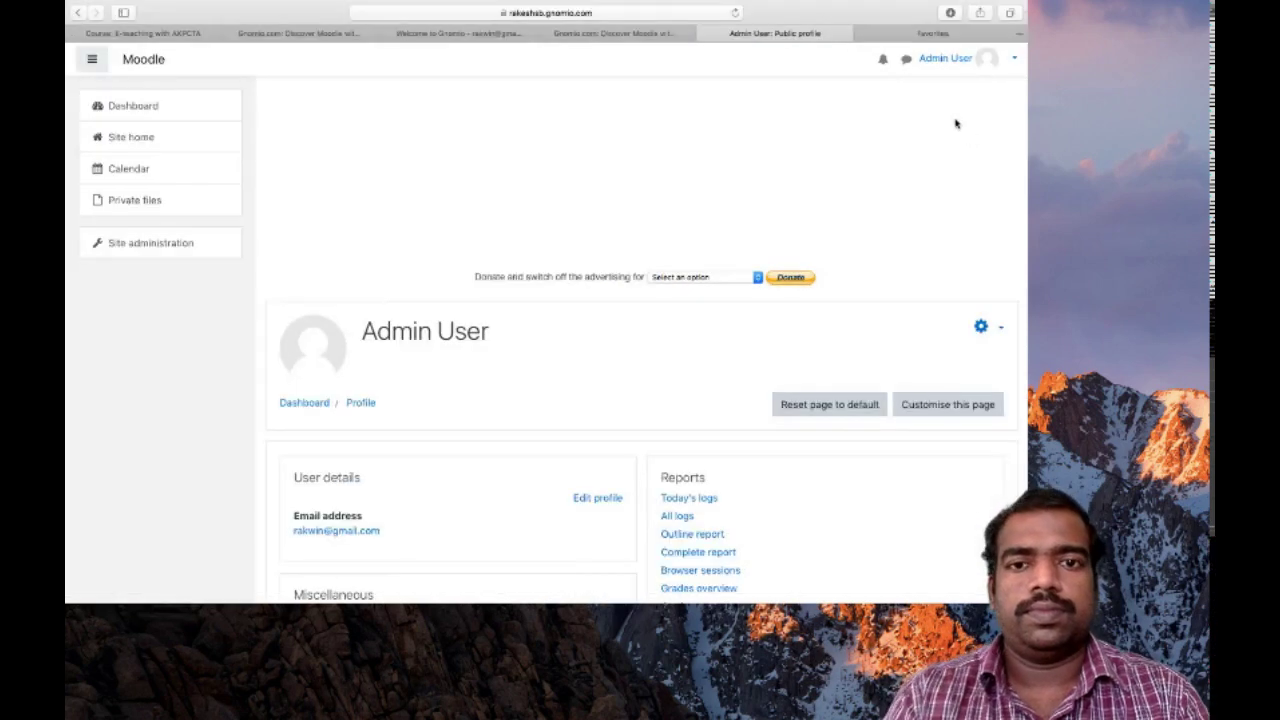
scroll(569, 306, down, 2)
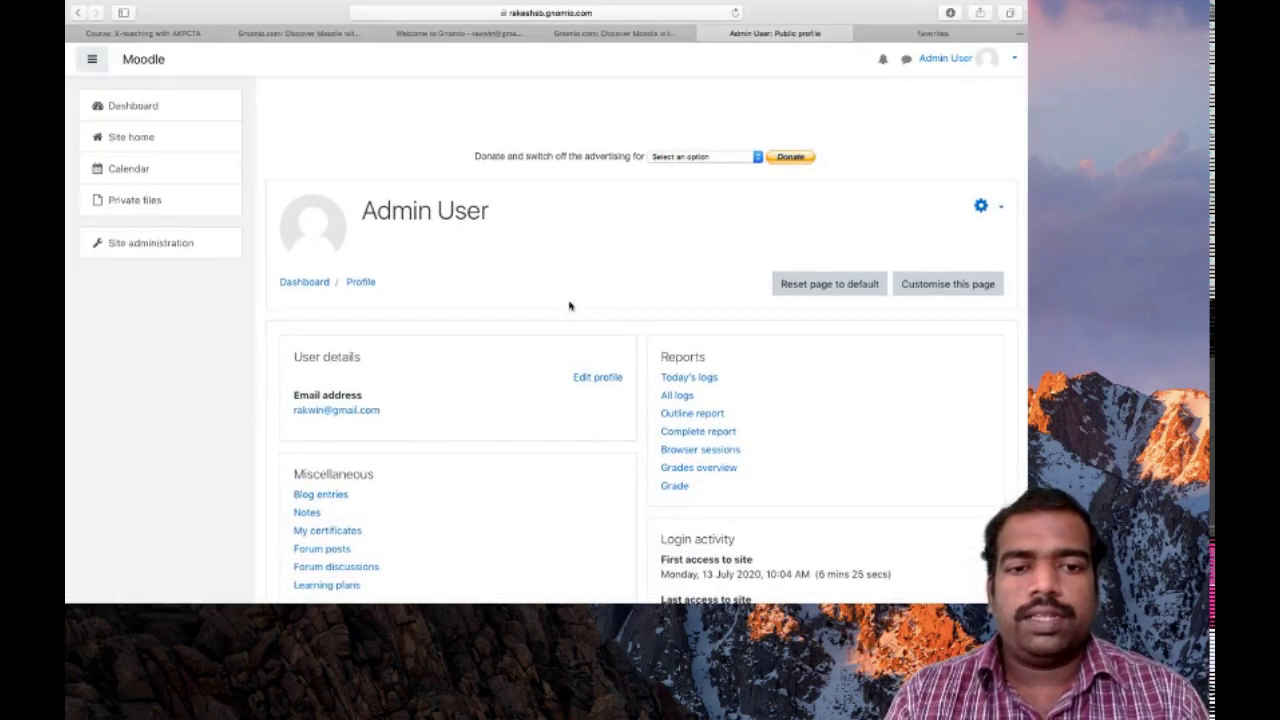
click(610, 380)
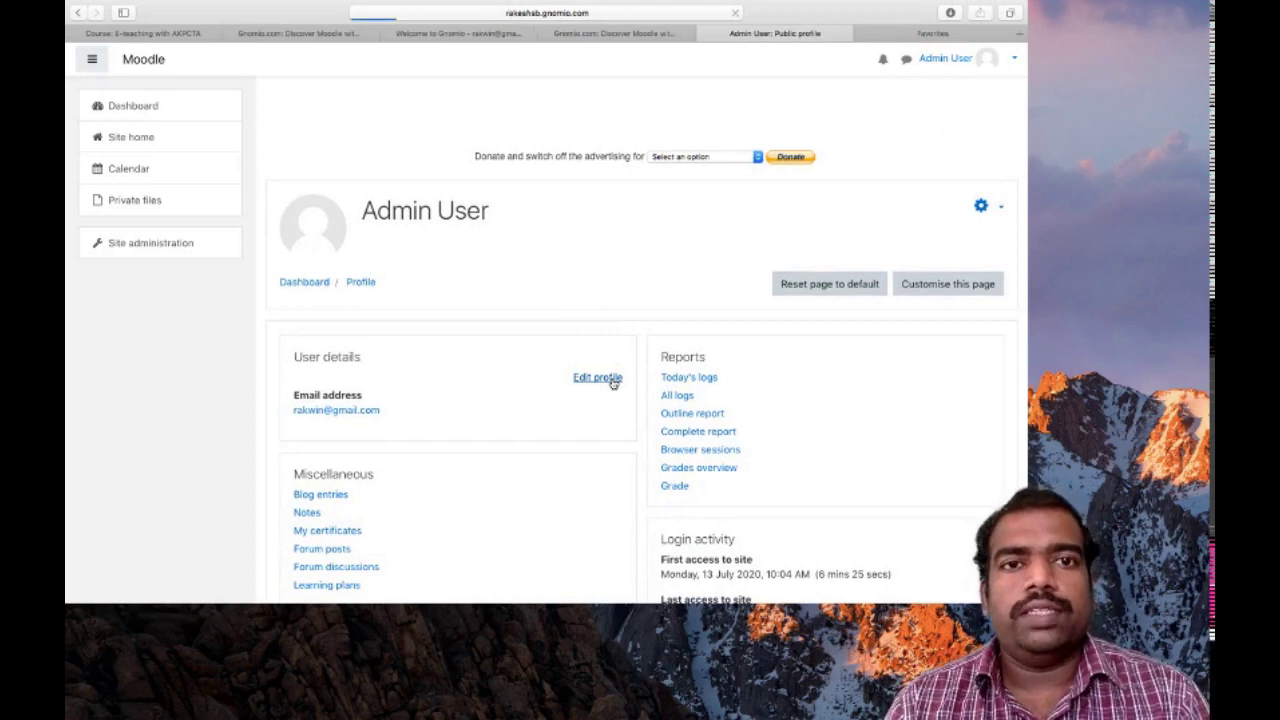
scroll(610, 378, down, 3)
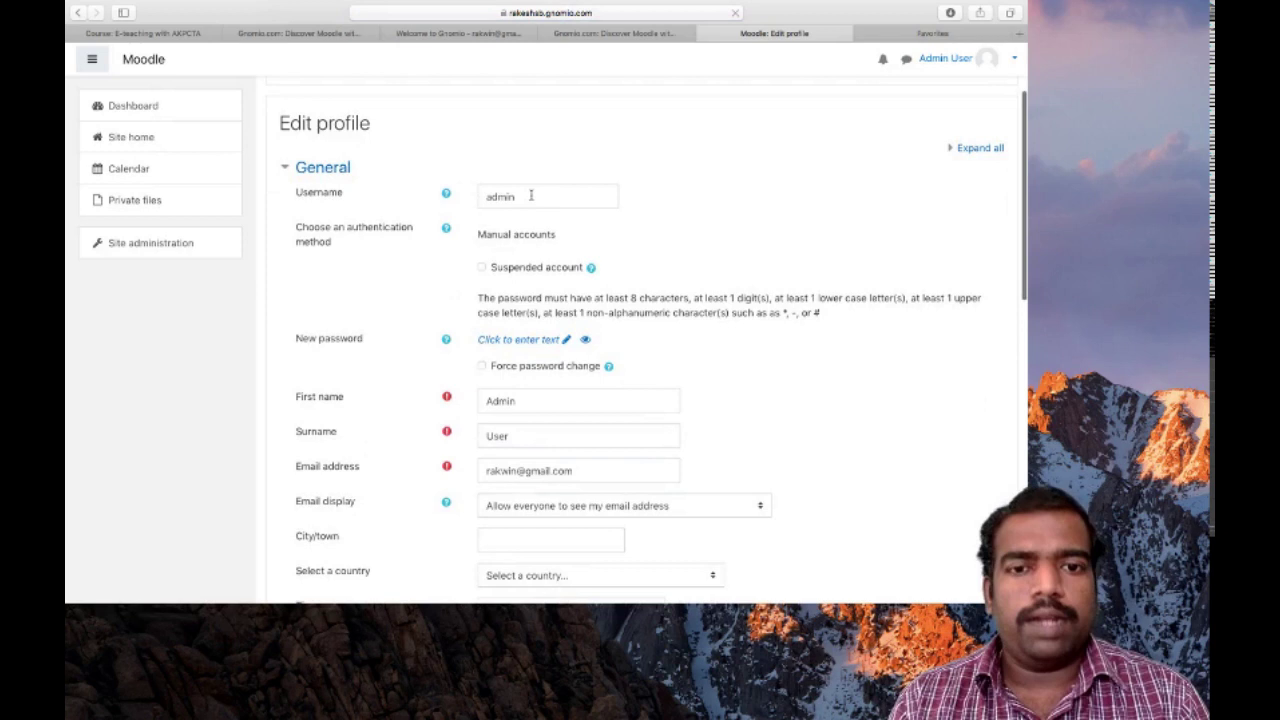
click(535, 341)
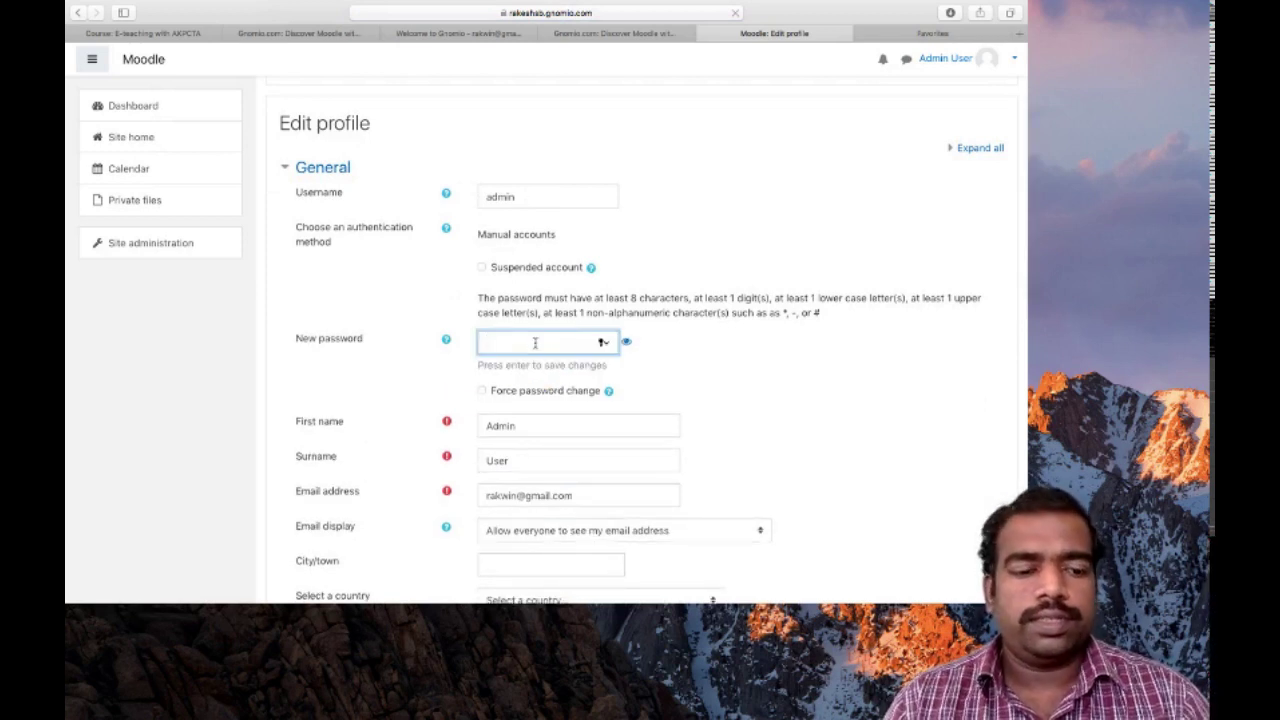
Enter a new password in the New password field
key(Escape)
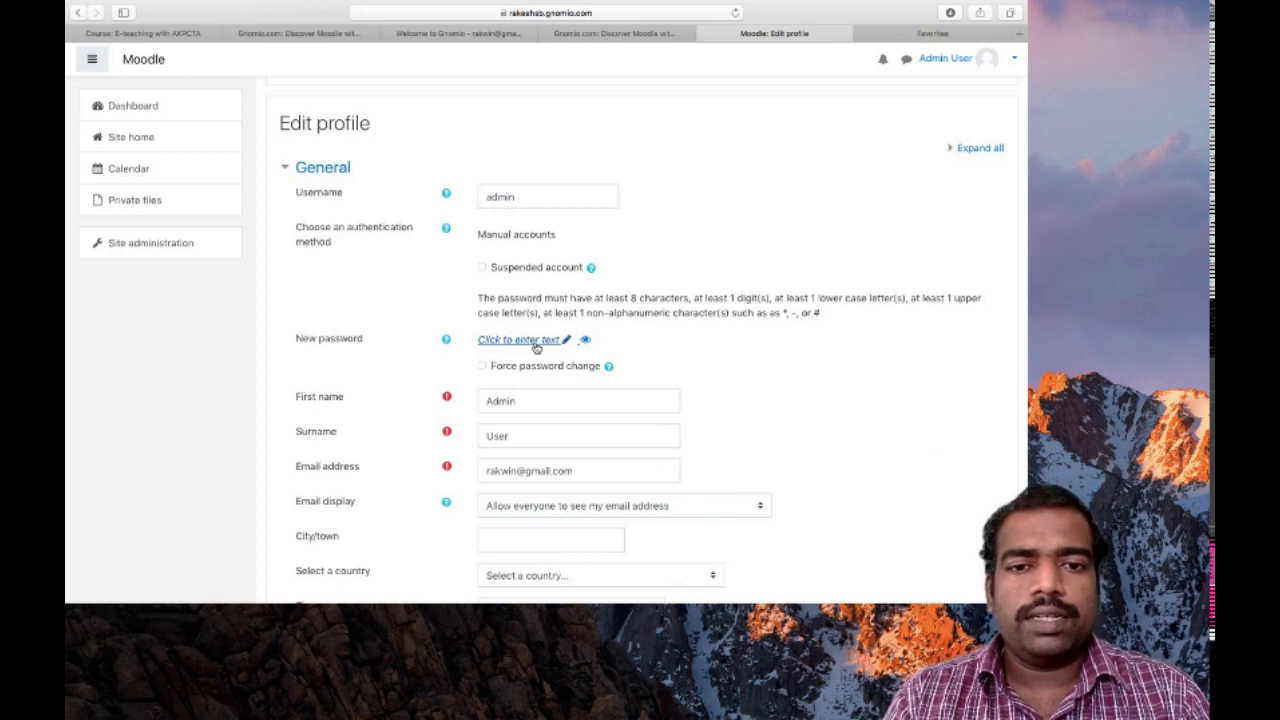
click(530, 340)
text(•••)
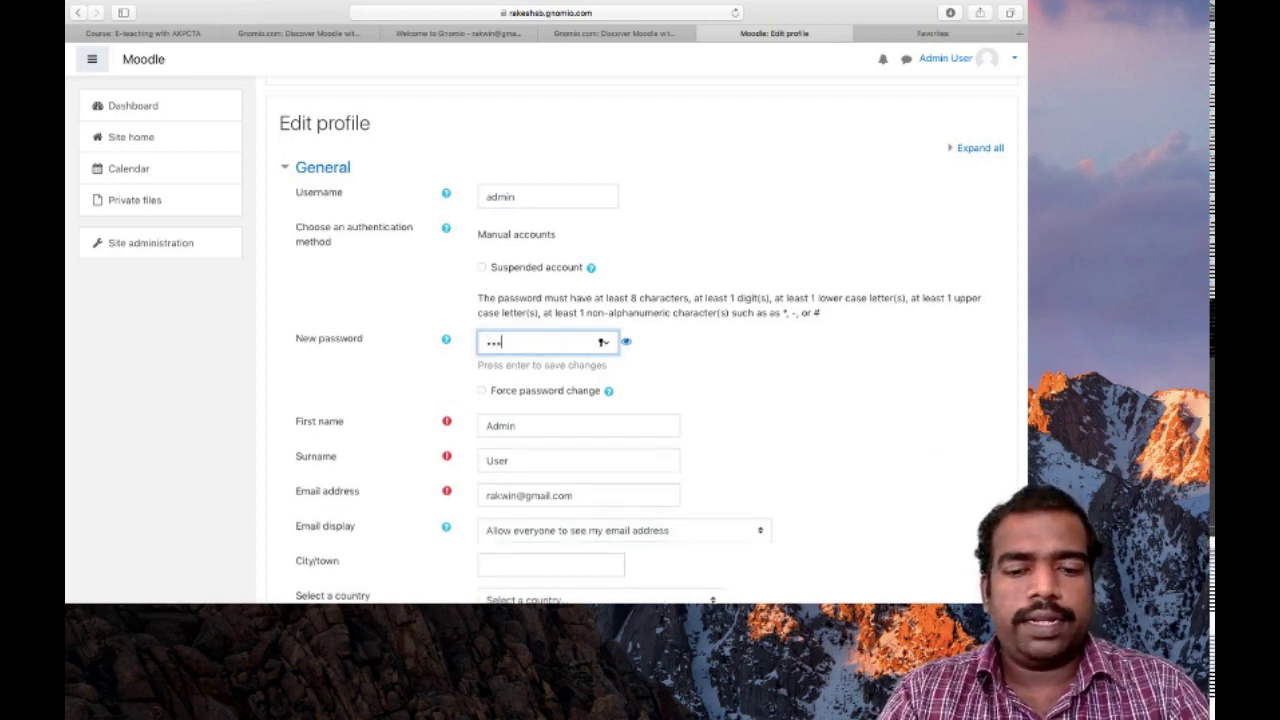
text(•••••)
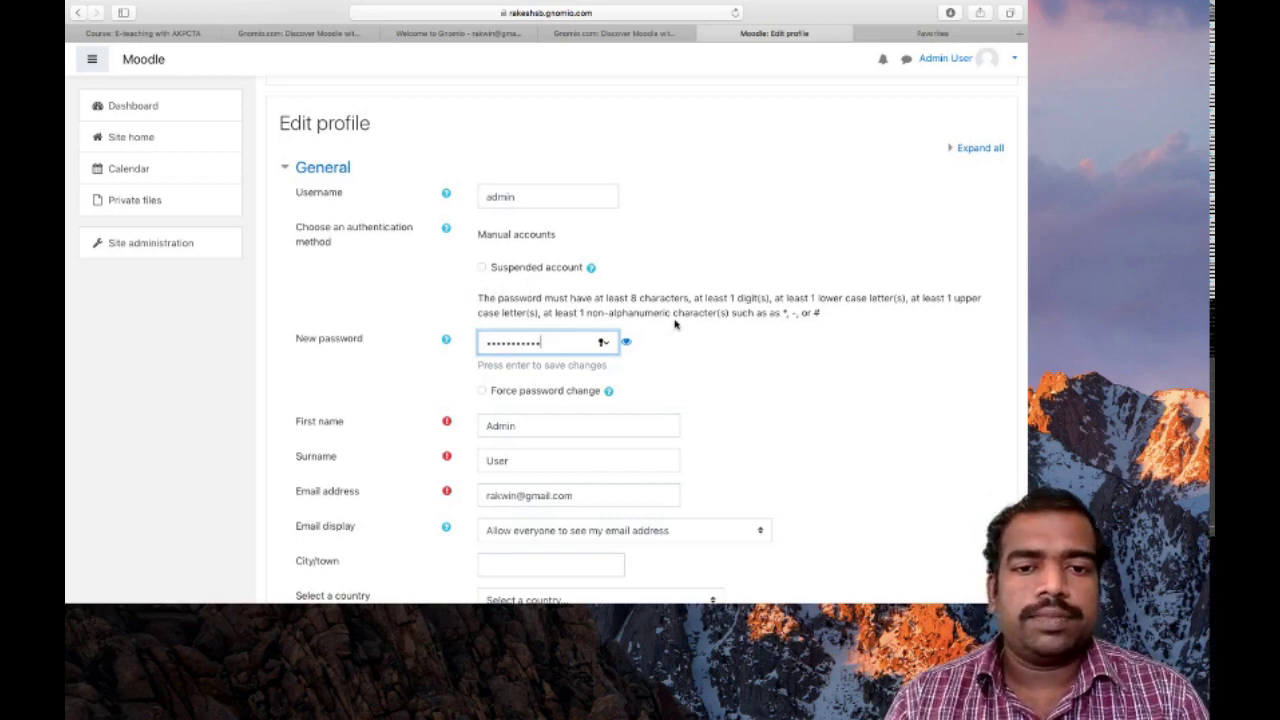
scroll(551, 443, down, 1)
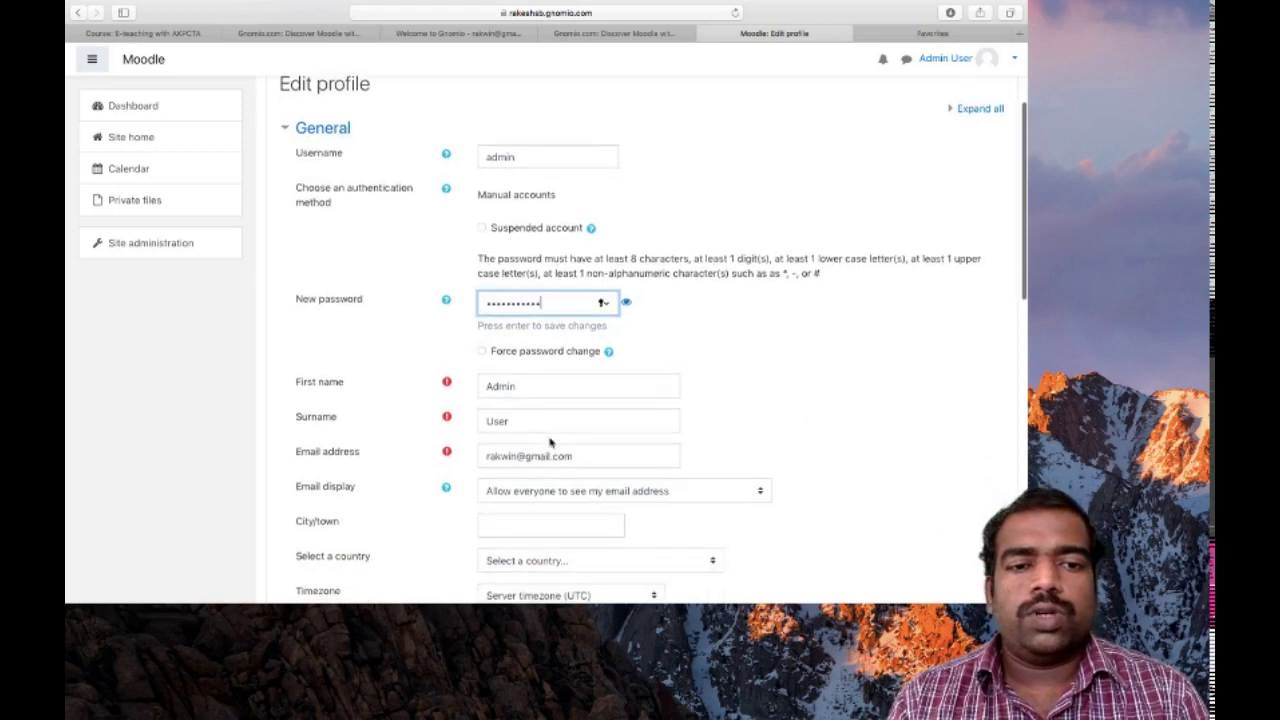
Replace the First name 'Admin' and Surname 'User' with the site owner's name
click(523, 387)
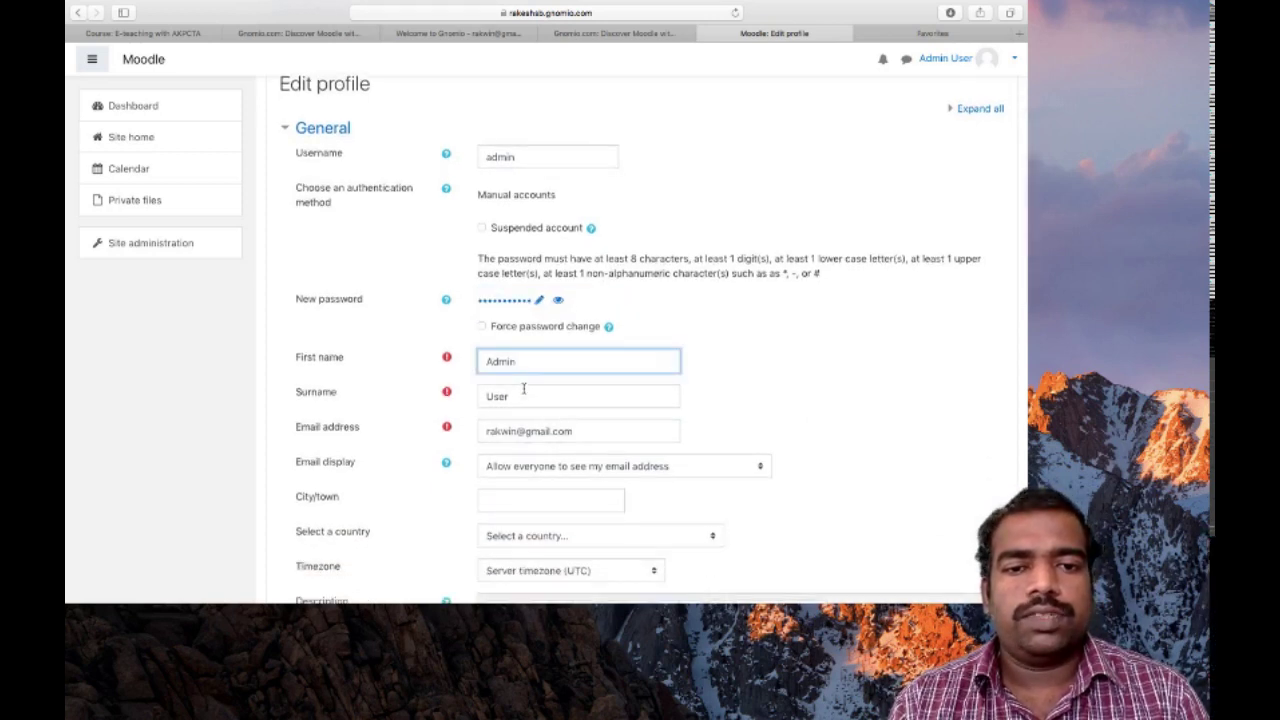
drag(519, 362, 468, 364)
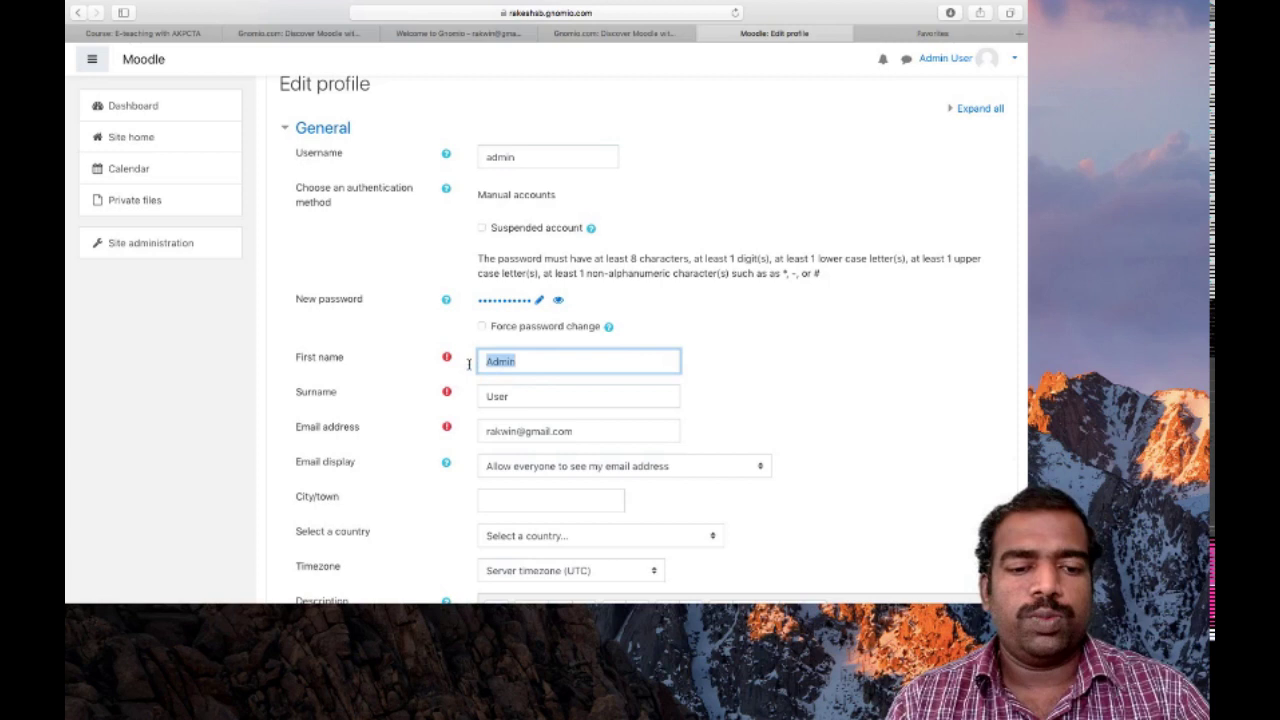
text(Rakesh)
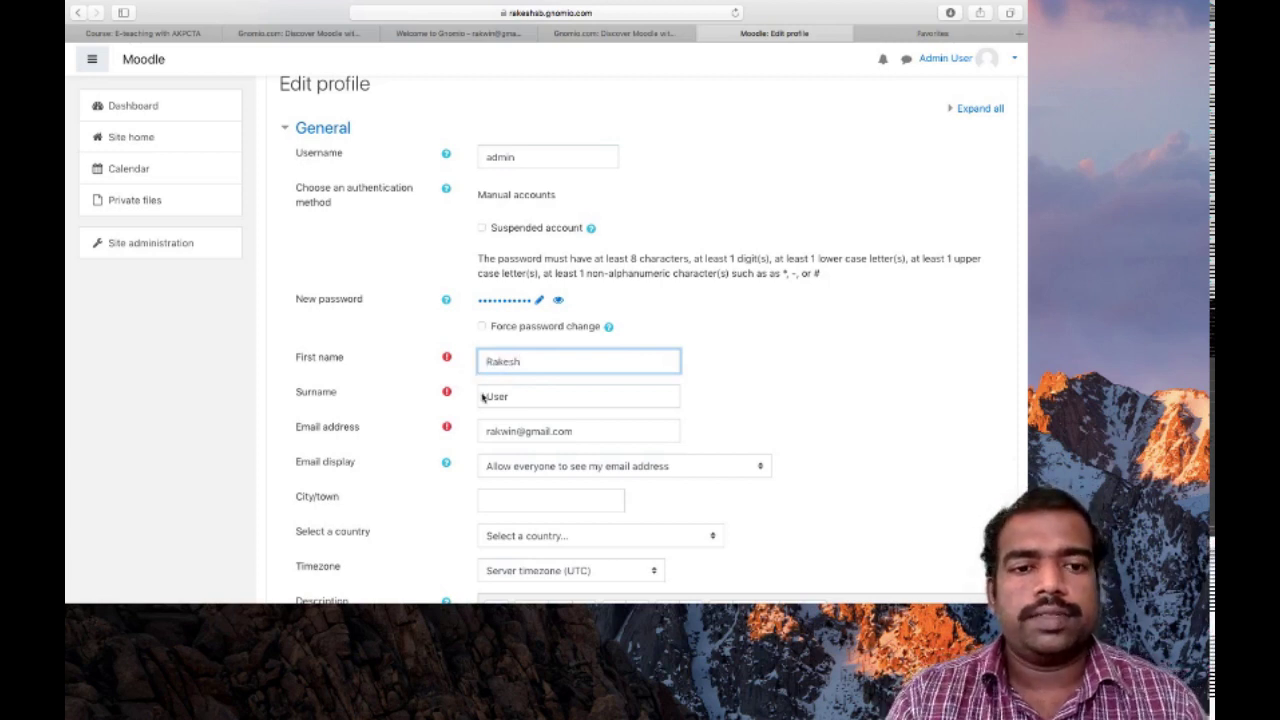
double_click(520, 394)
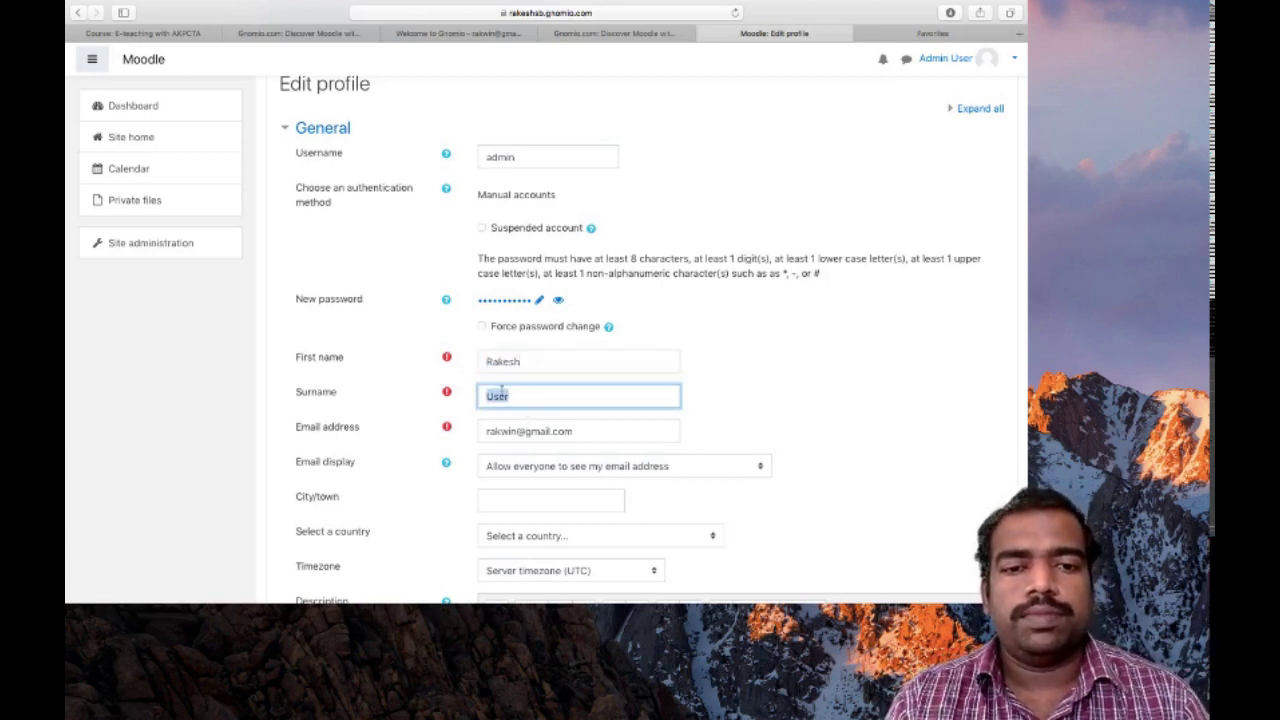
text(S)
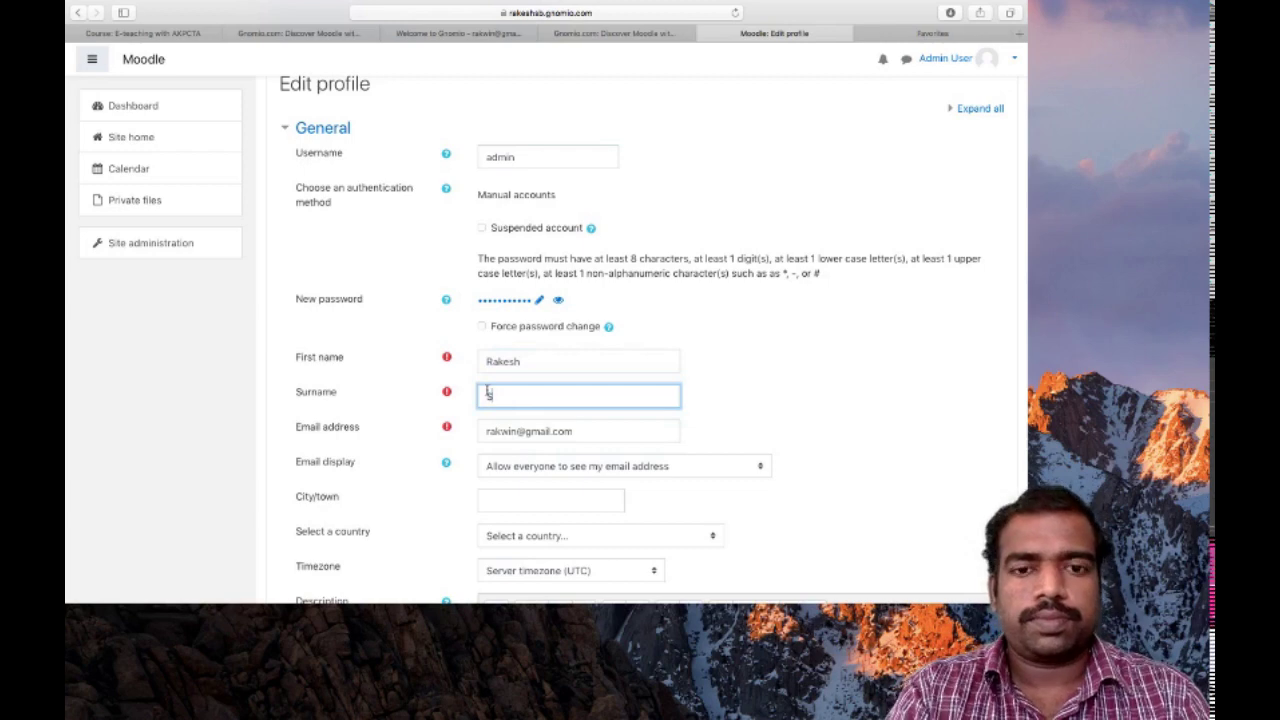
text(.B)
scroll(488, 393, down, 2)
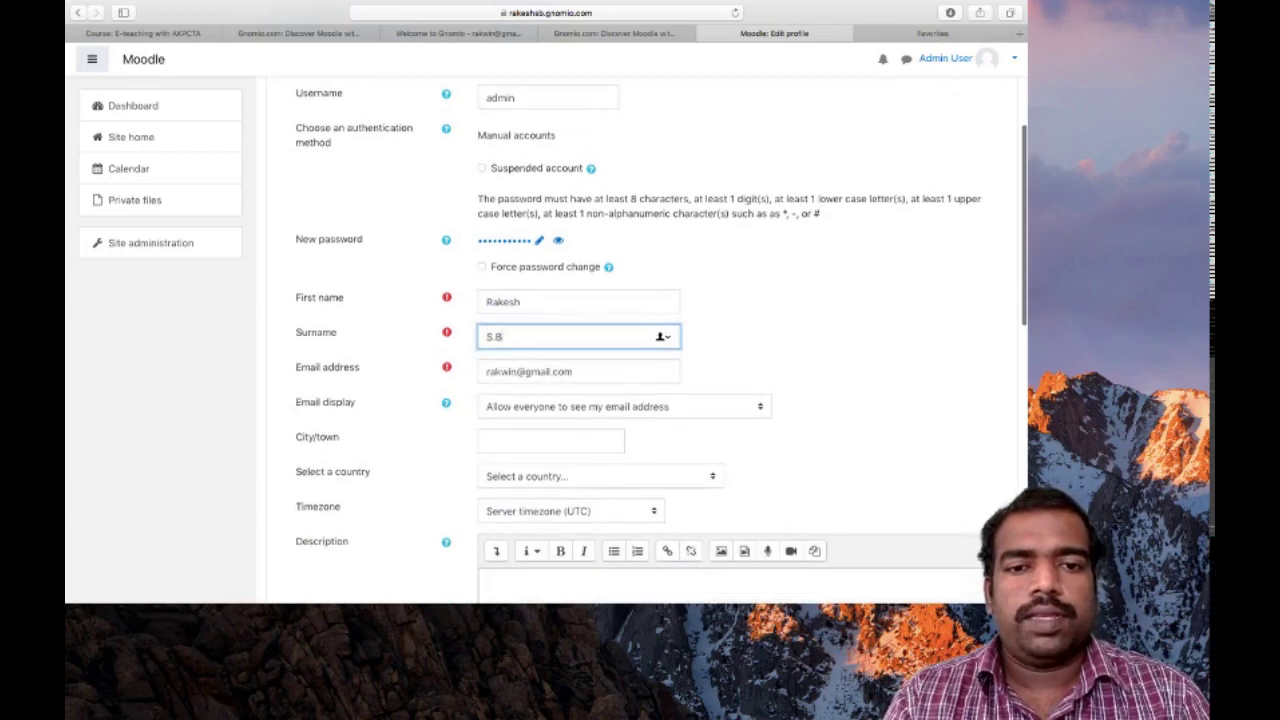
Set the profile's country to India
scroll(591, 409, down, 2)
click(700, 402)
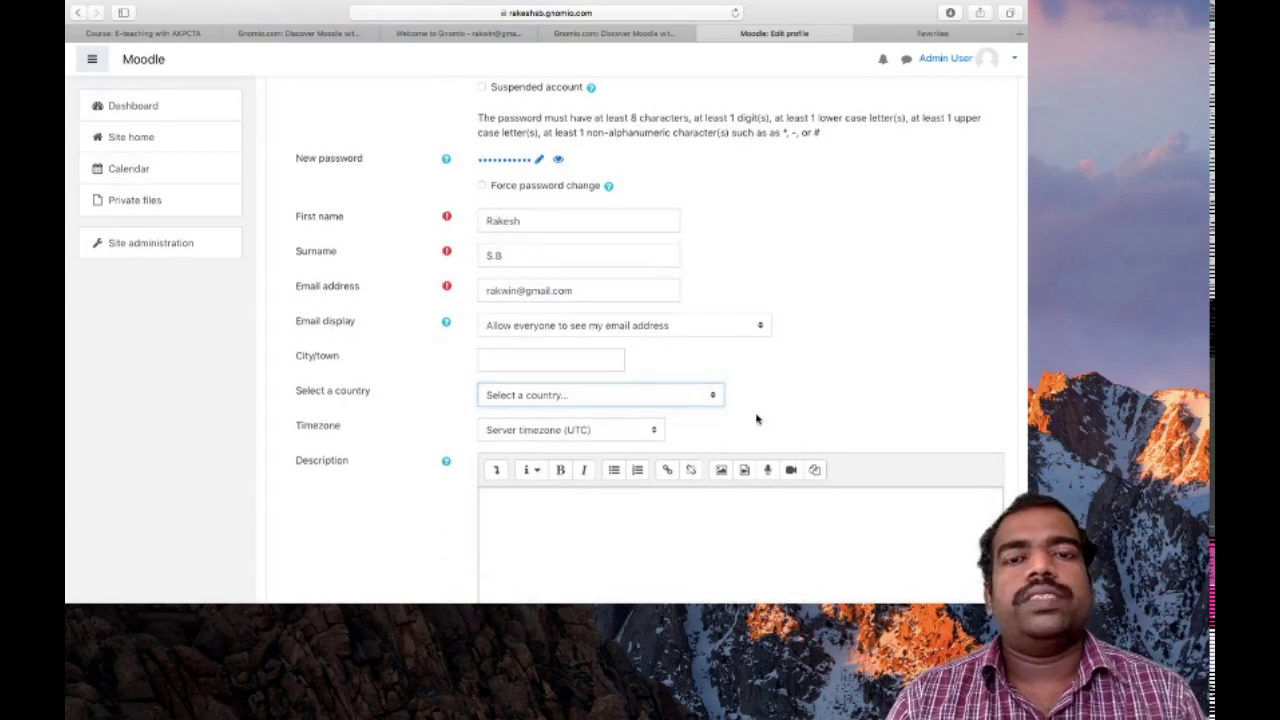
click(713, 395)
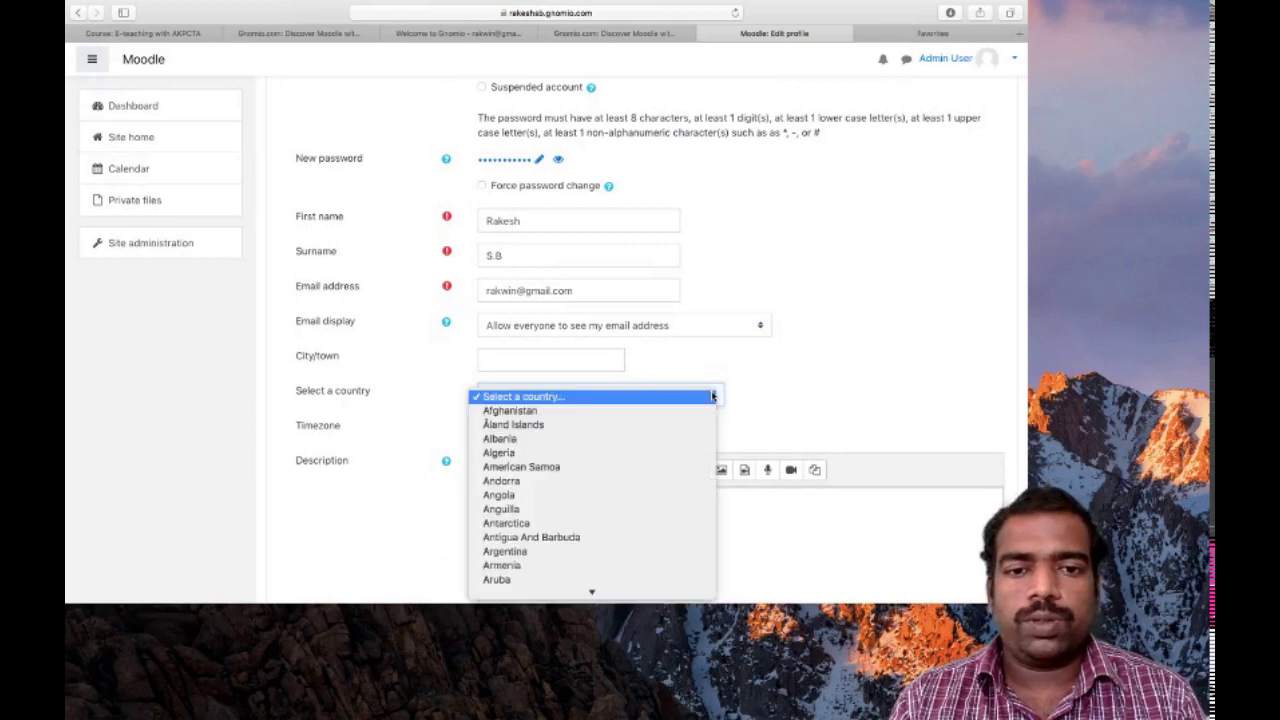
scroll(545, 514, down, 8)
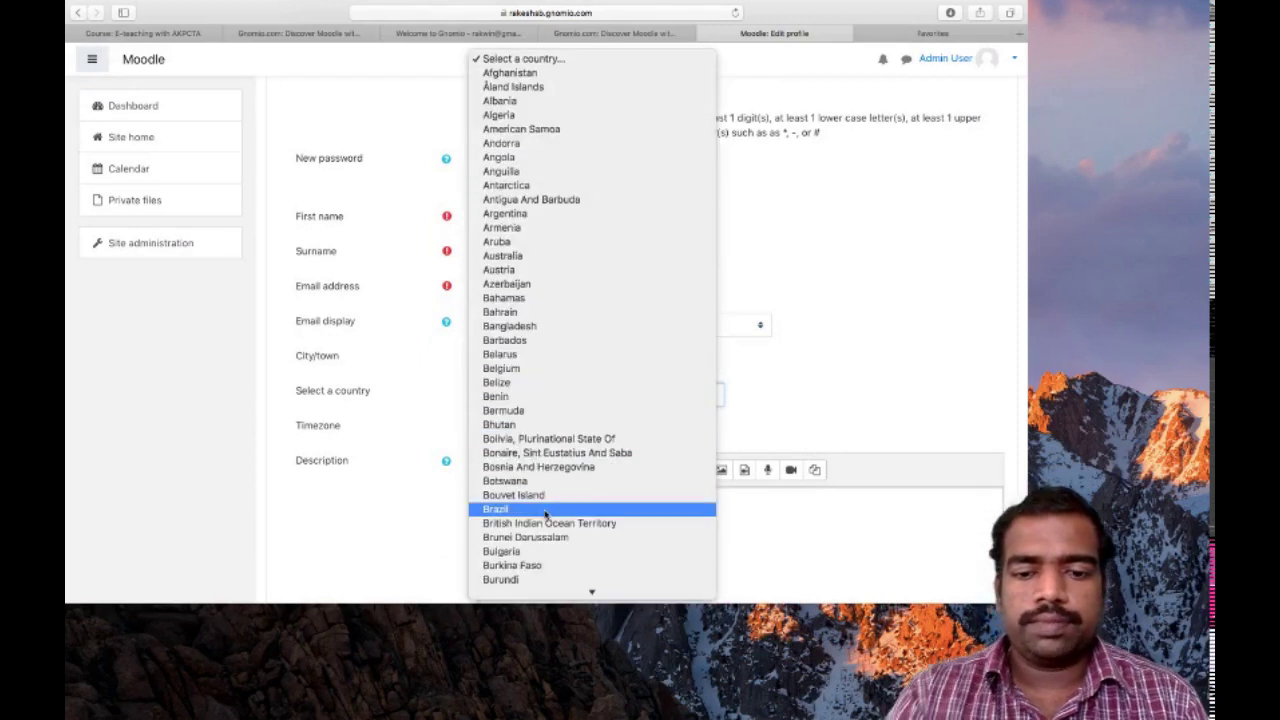
scroll(545, 514, down, 15)
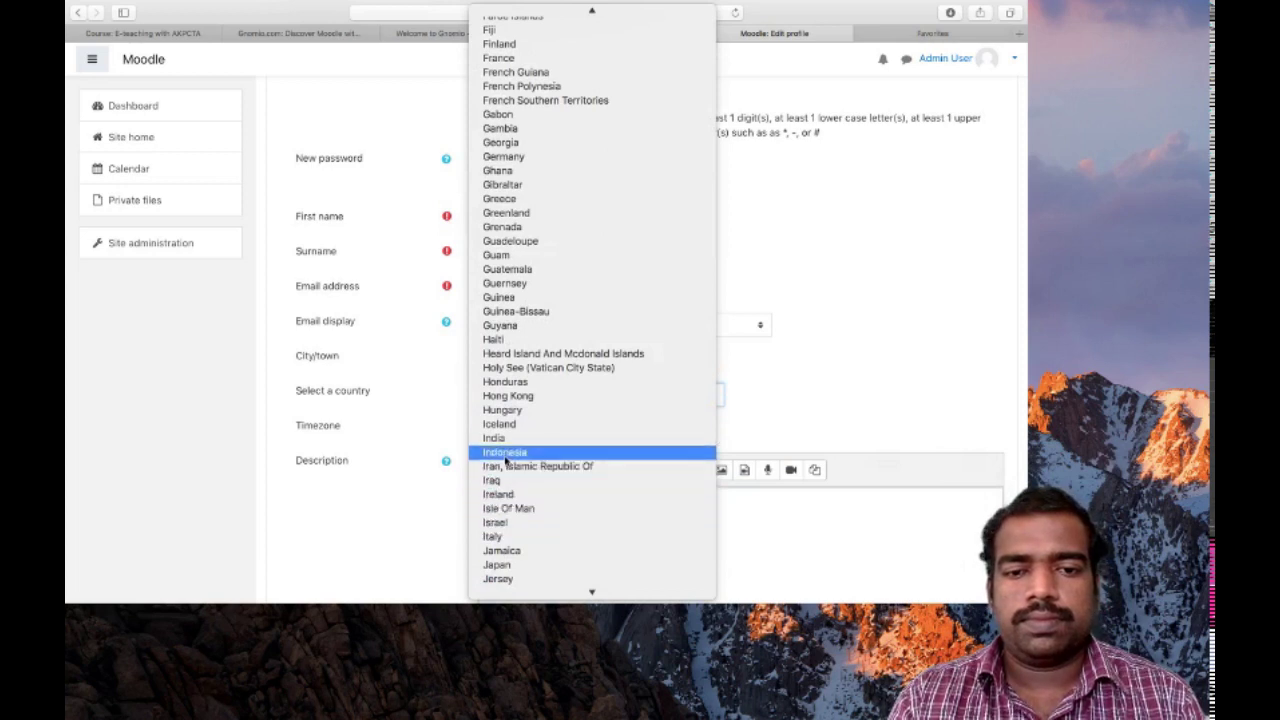
click(500, 438)
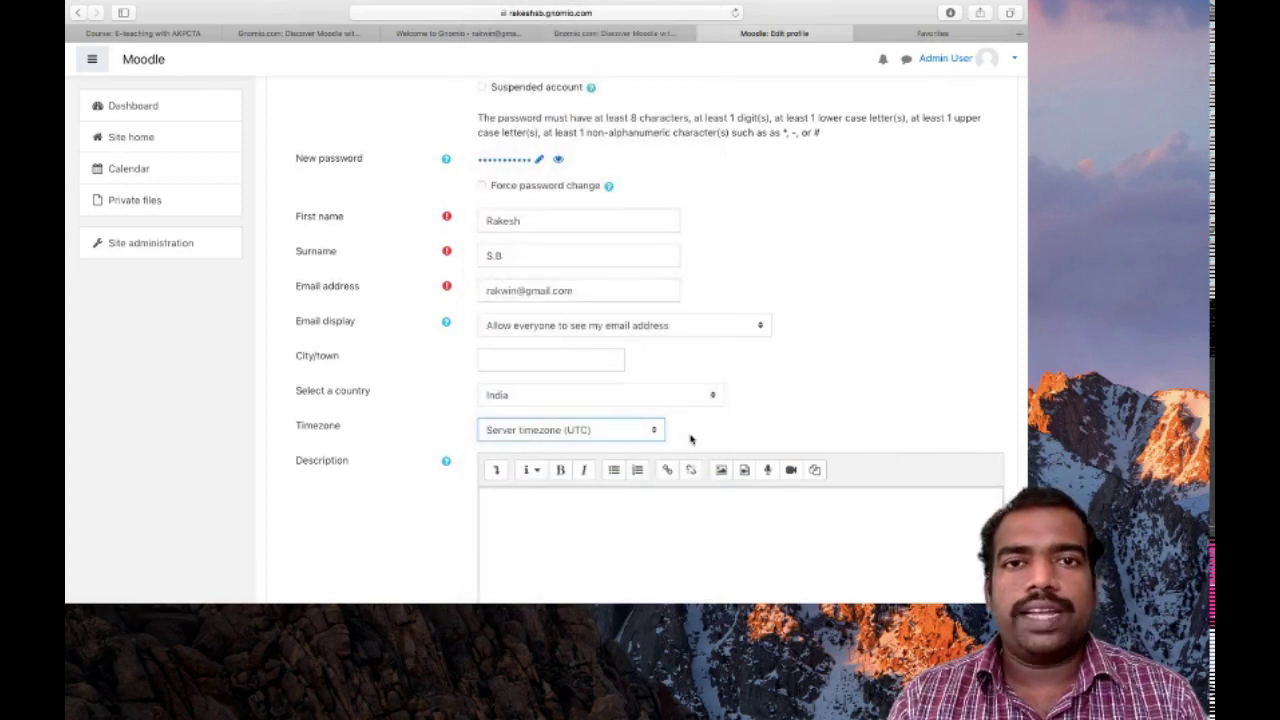
Set the timezone to Asia/Kolkata
click(647, 431)
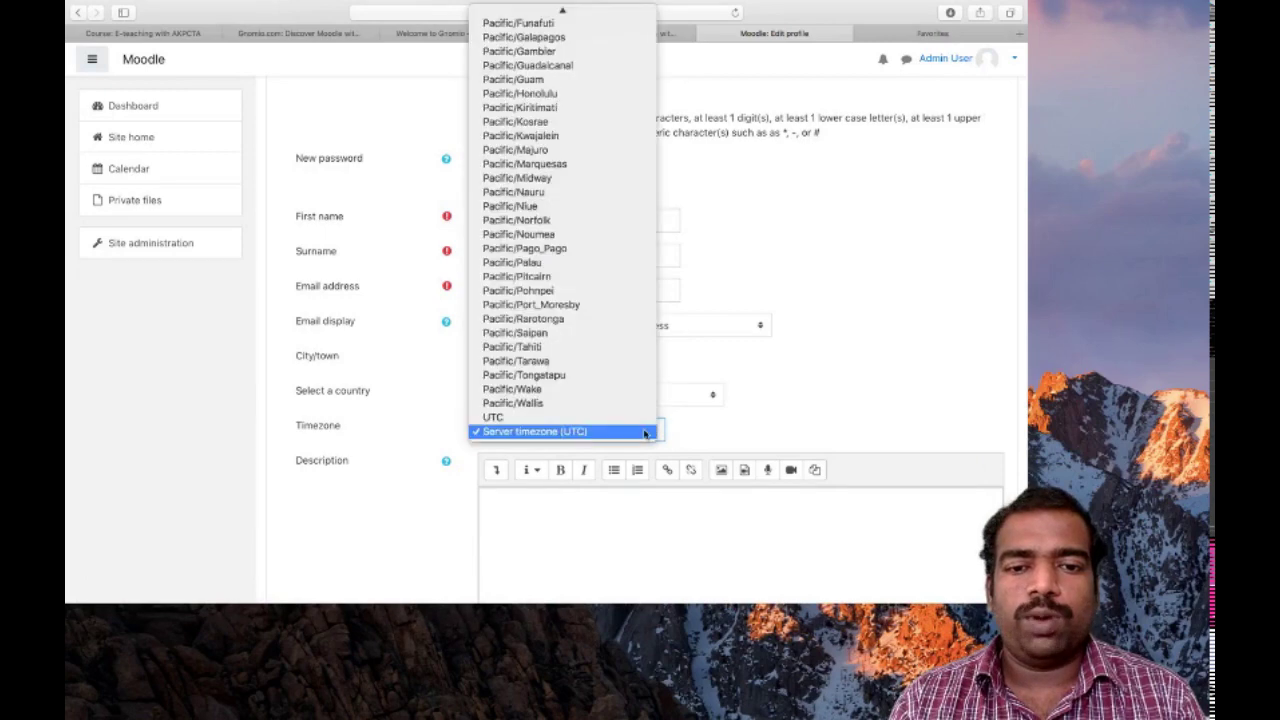
scroll(545, 305, up, 10)
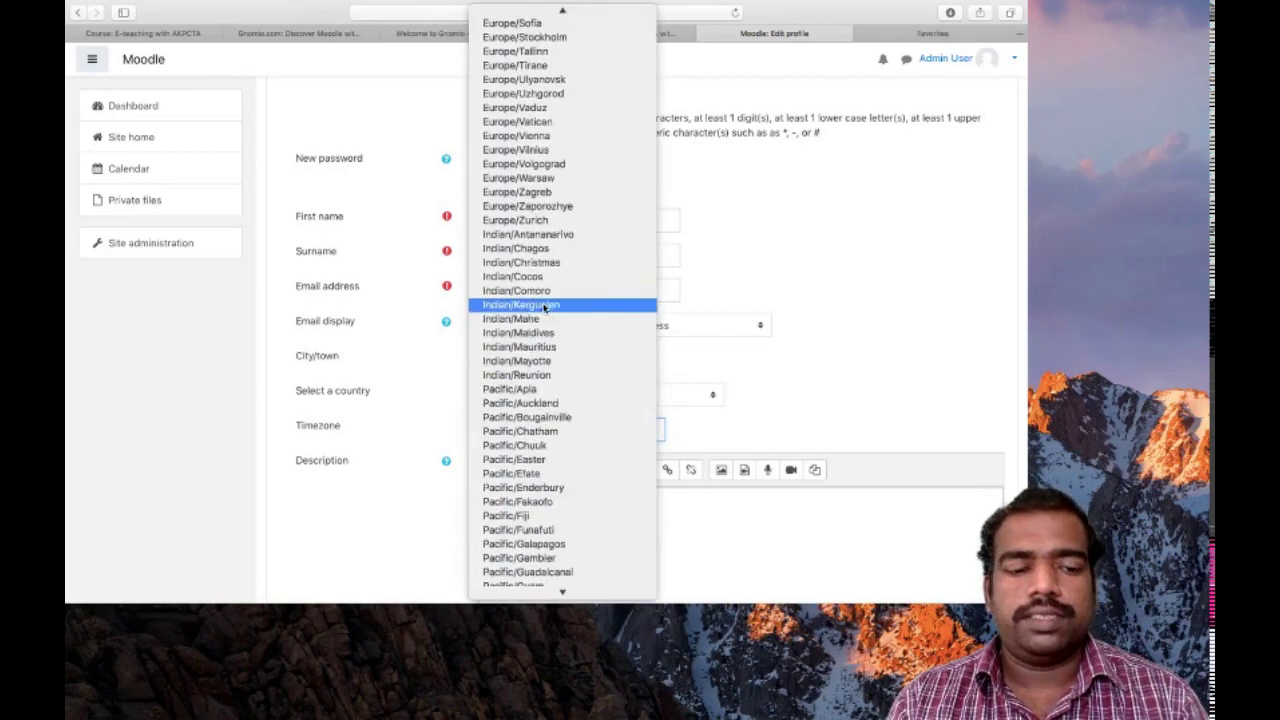
scroll(545, 305, up, 15)
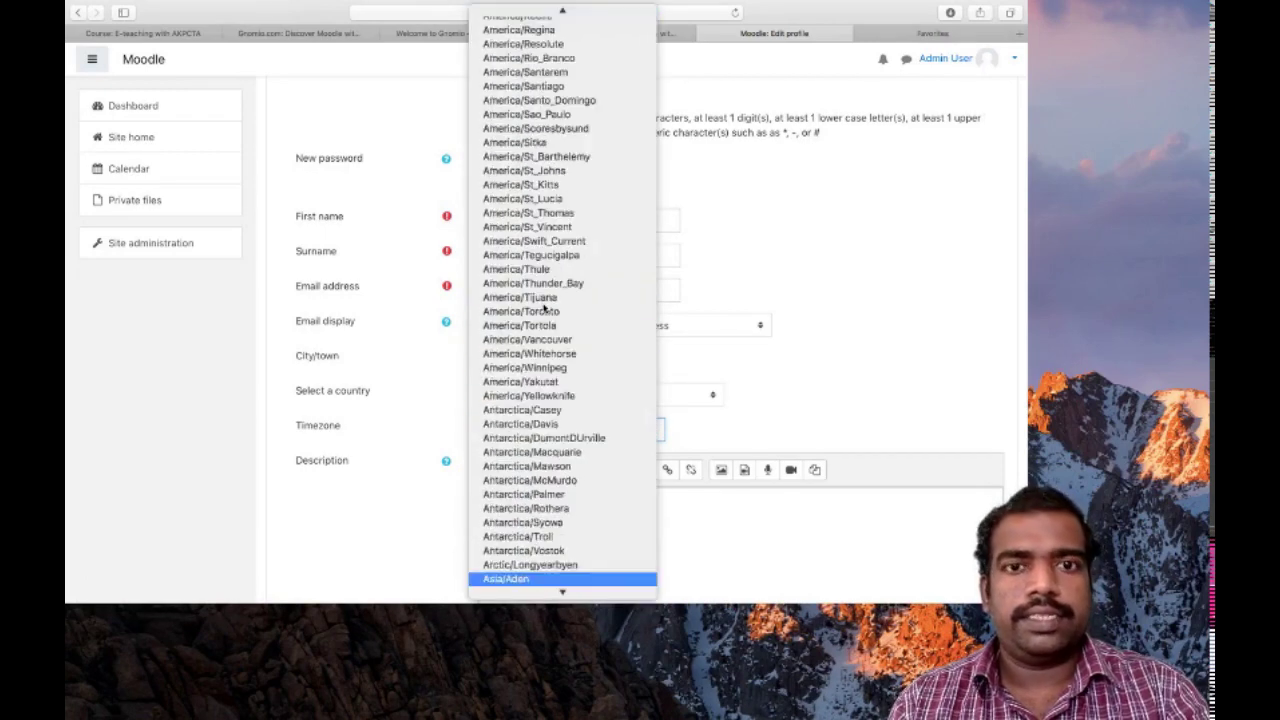
scroll(513, 190, up, 1)
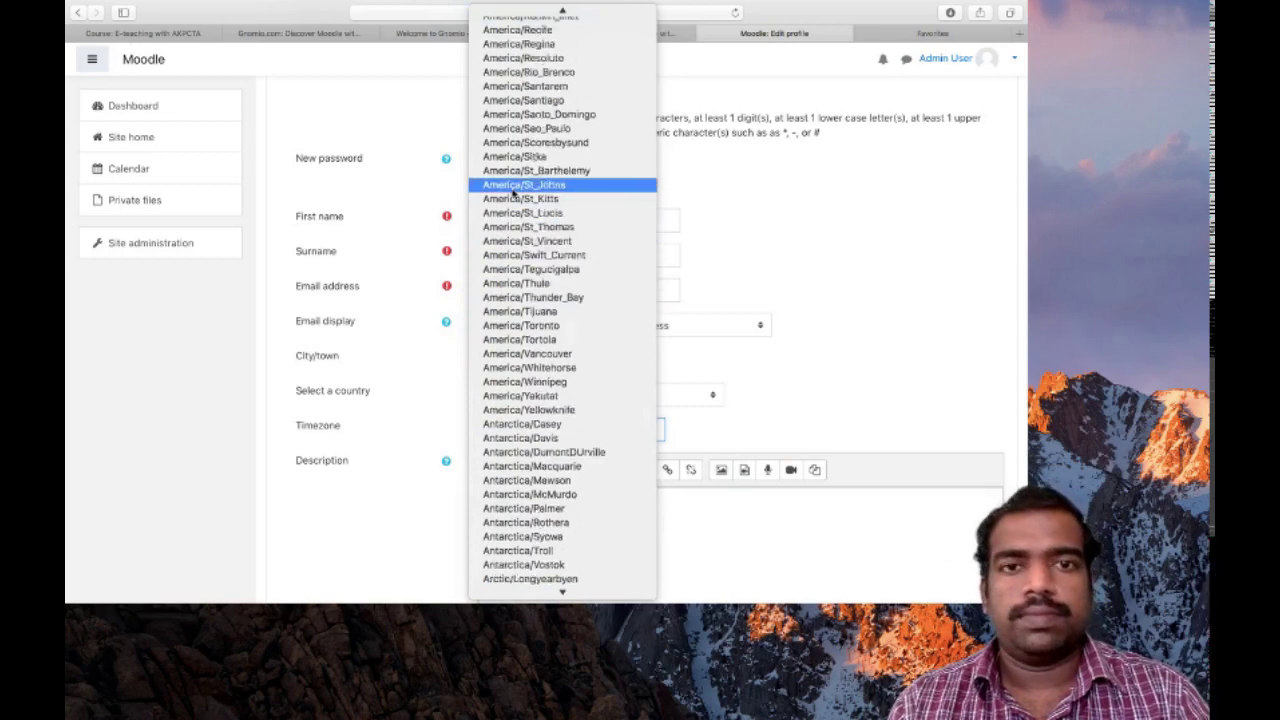
scroll(513, 190, down, 10)
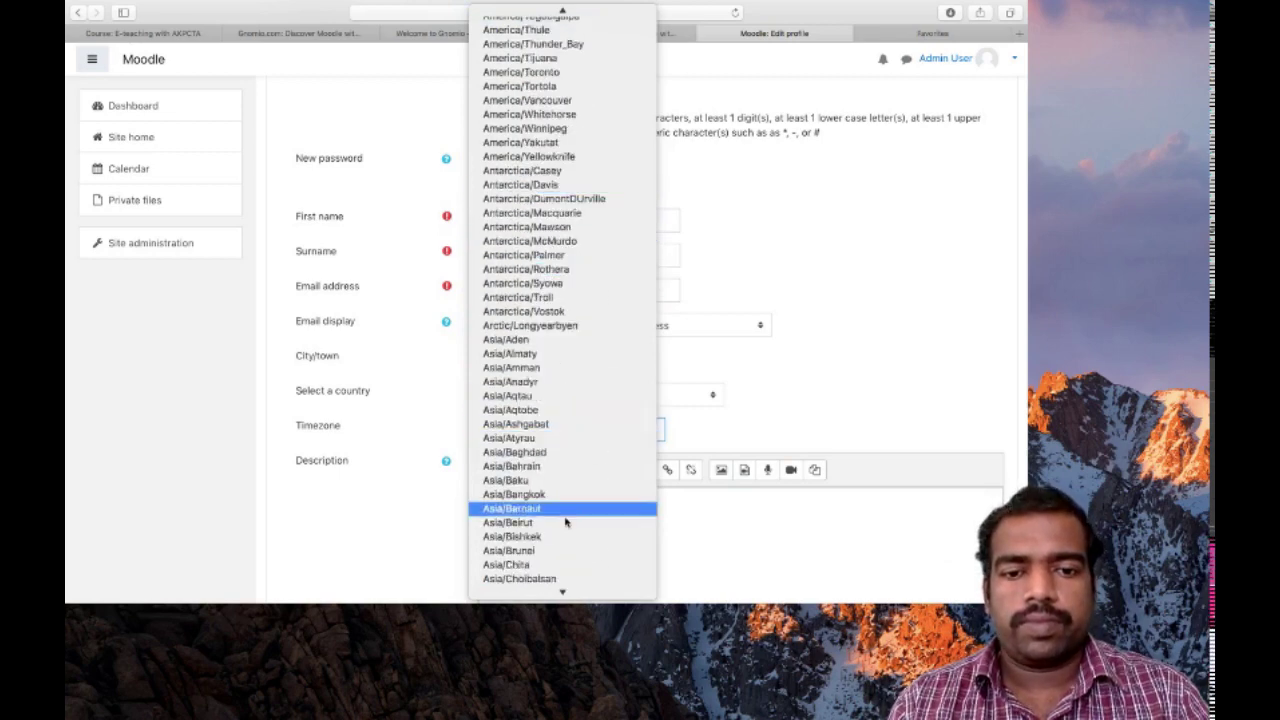
scroll(557, 525, down, 8)
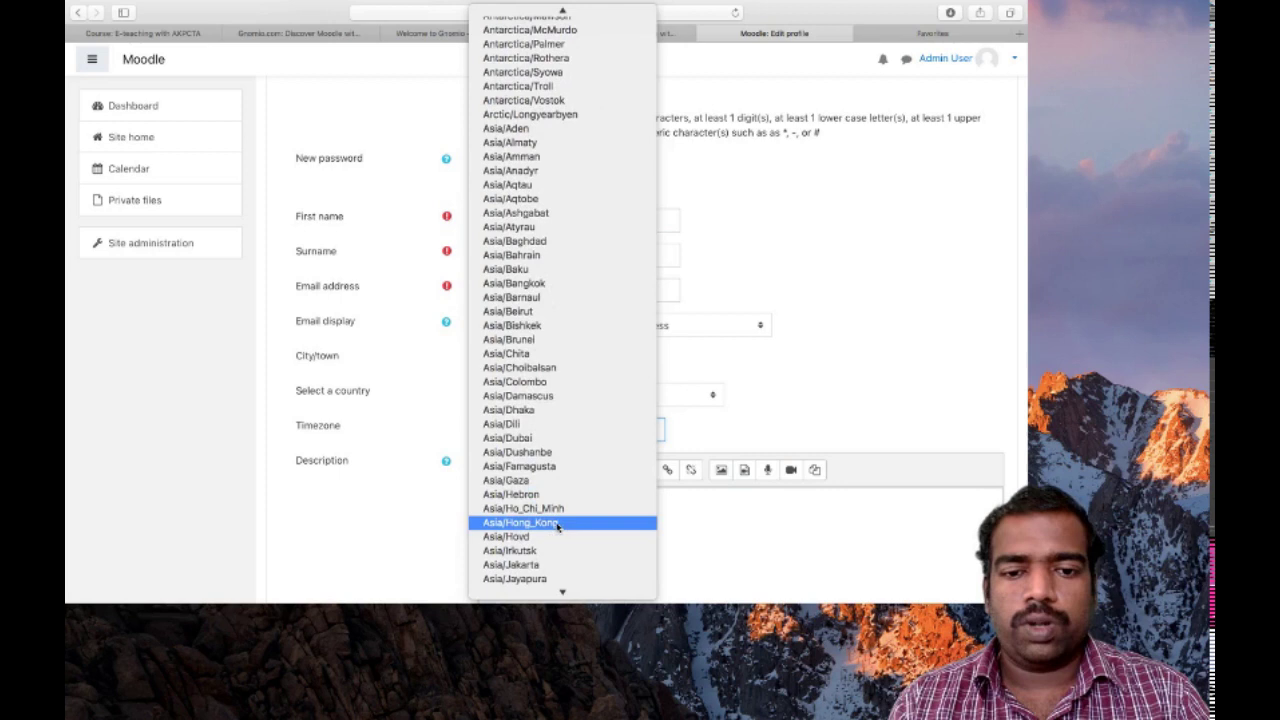
scroll(557, 525, down, 1)
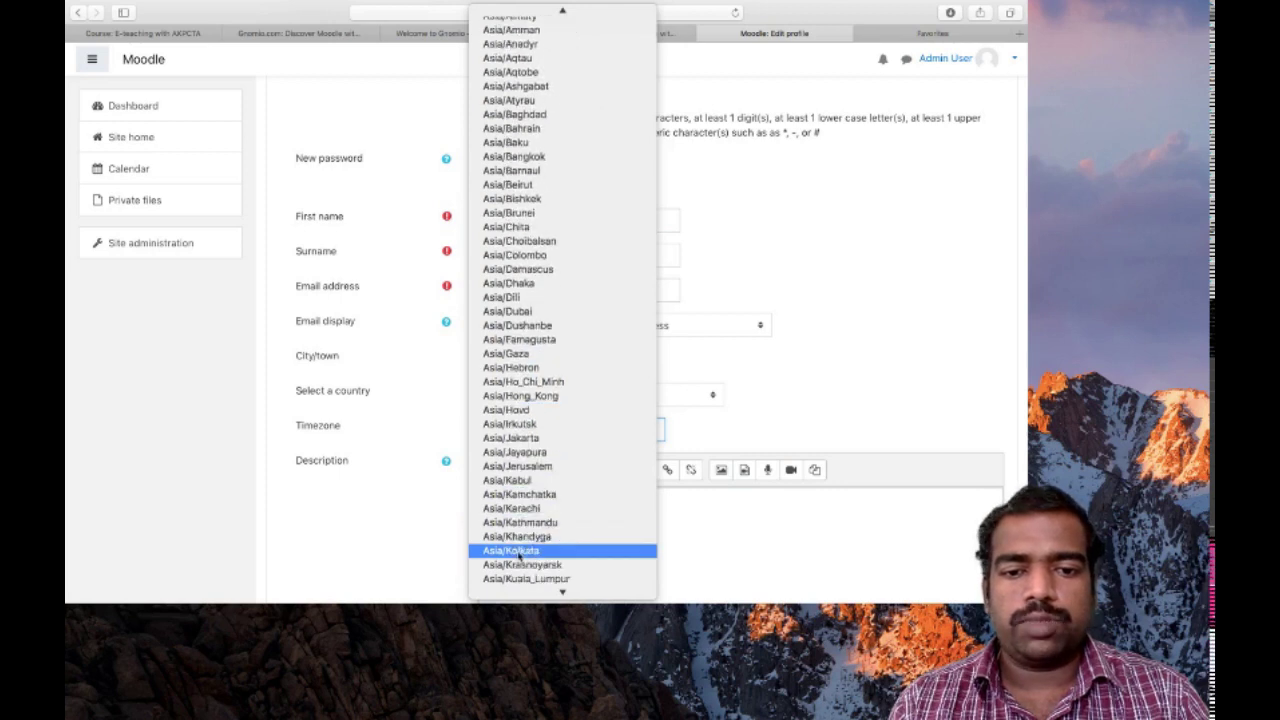
click(531, 551)
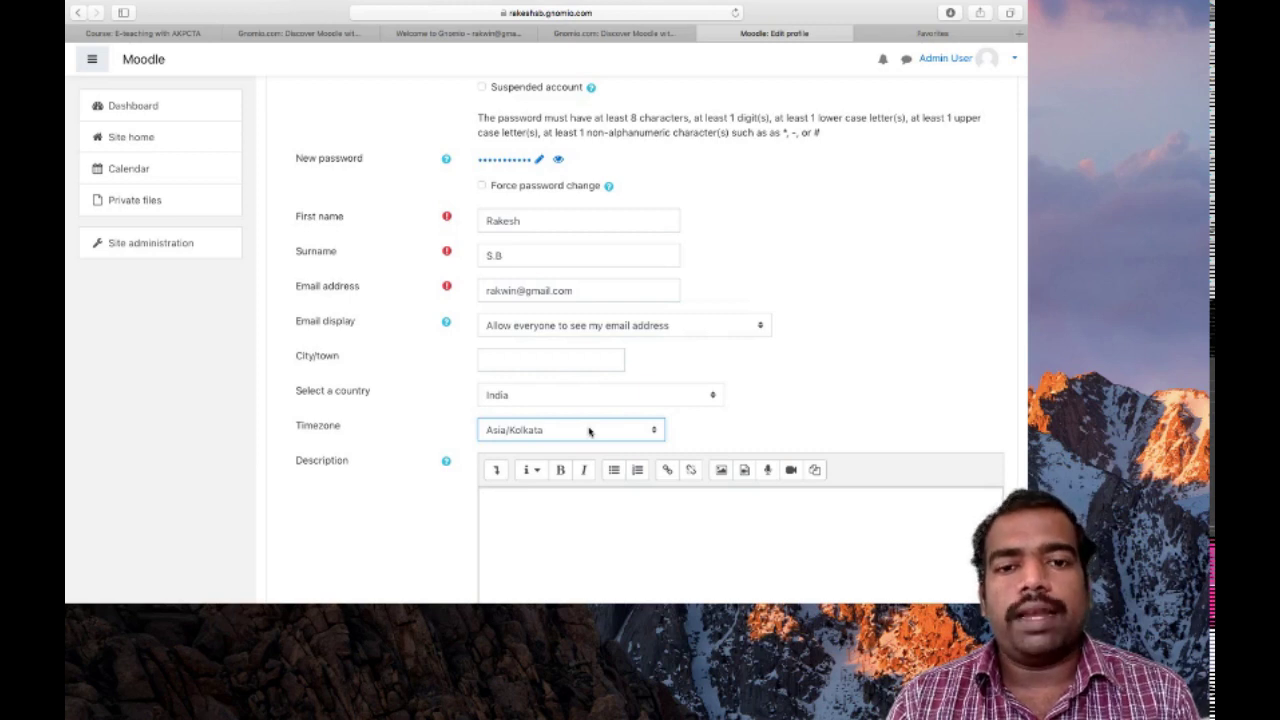
Upload the photo jpeg from the computer as the new user picture
scroll(588, 430, down, 10)
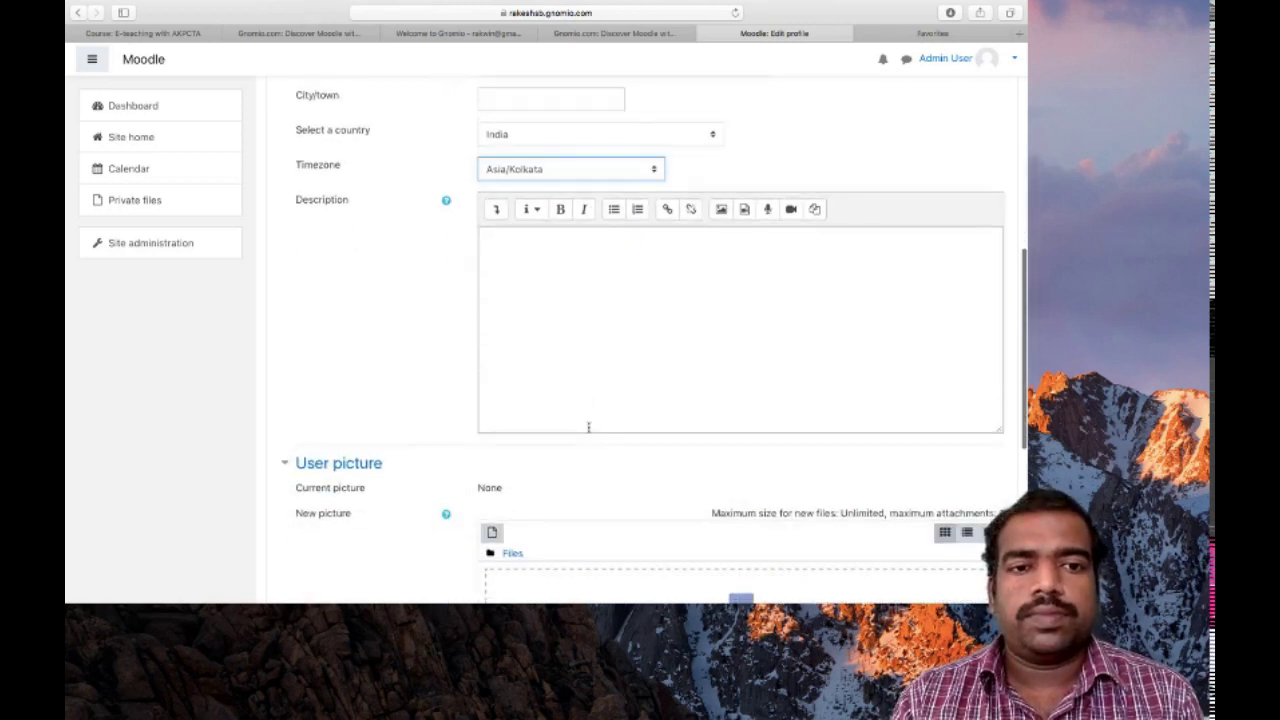
scroll(588, 428, up, 3)
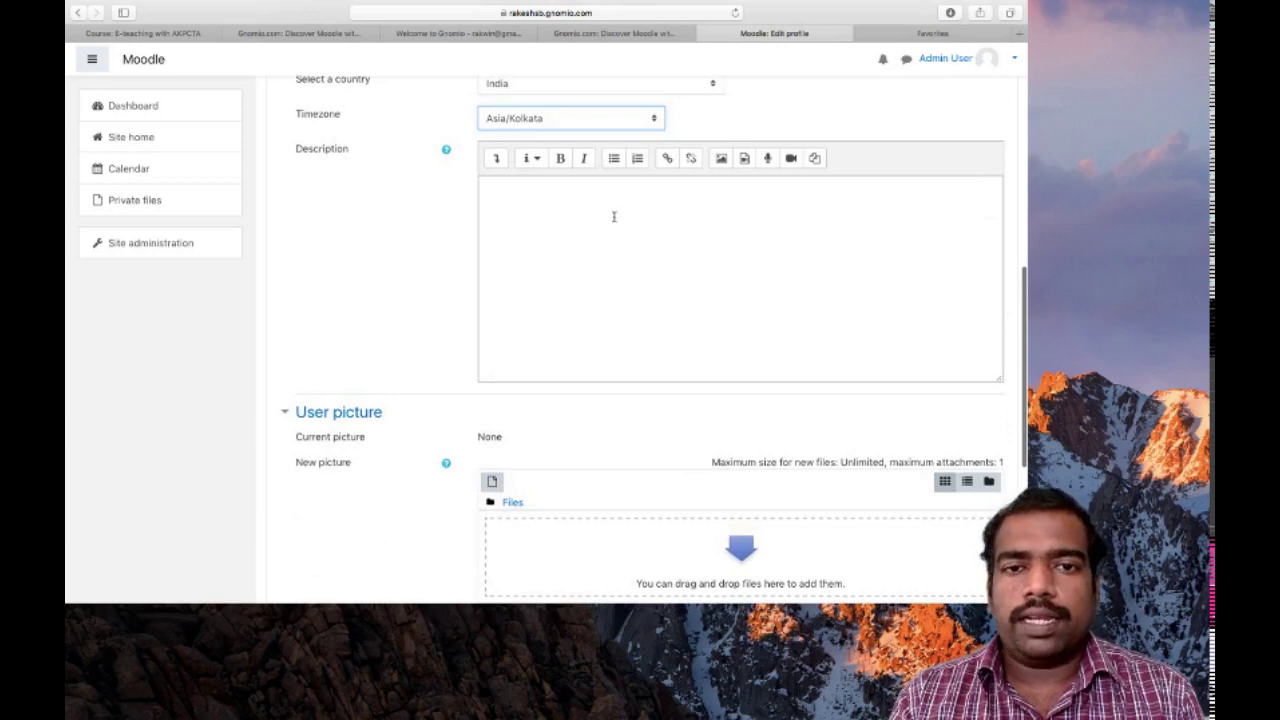
scroll(633, 230, down, 4)
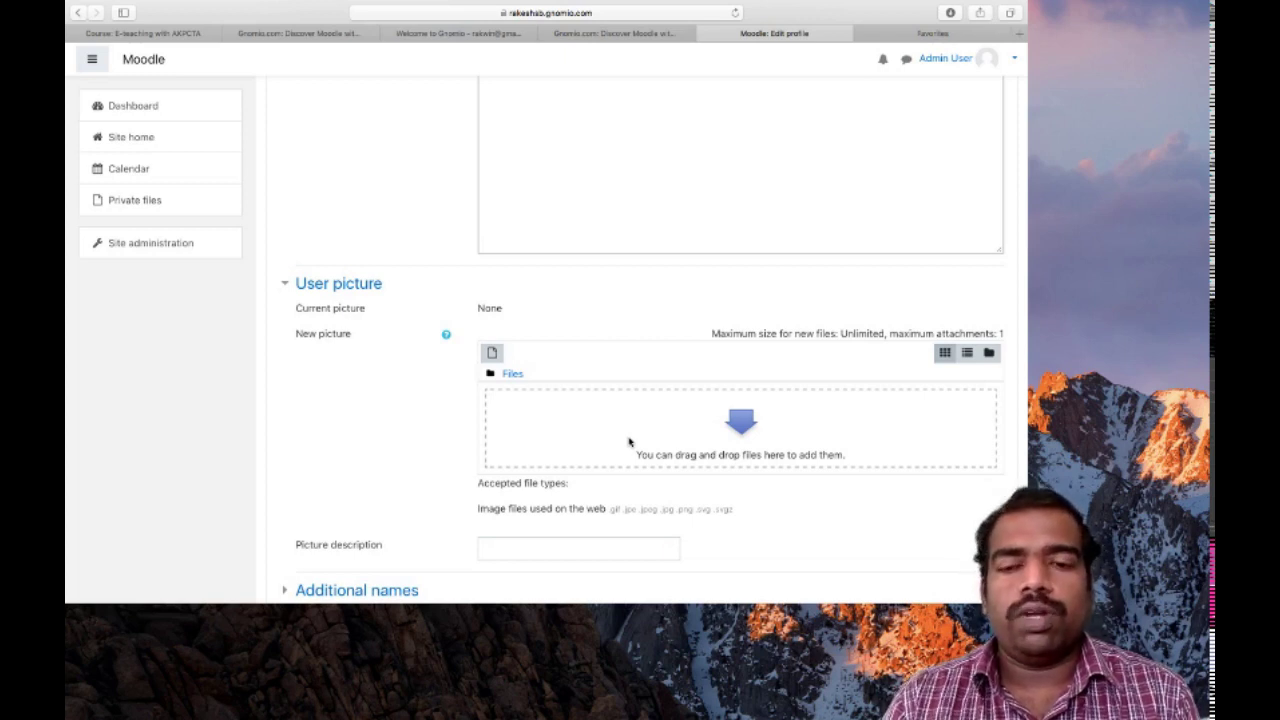
click(735, 430)
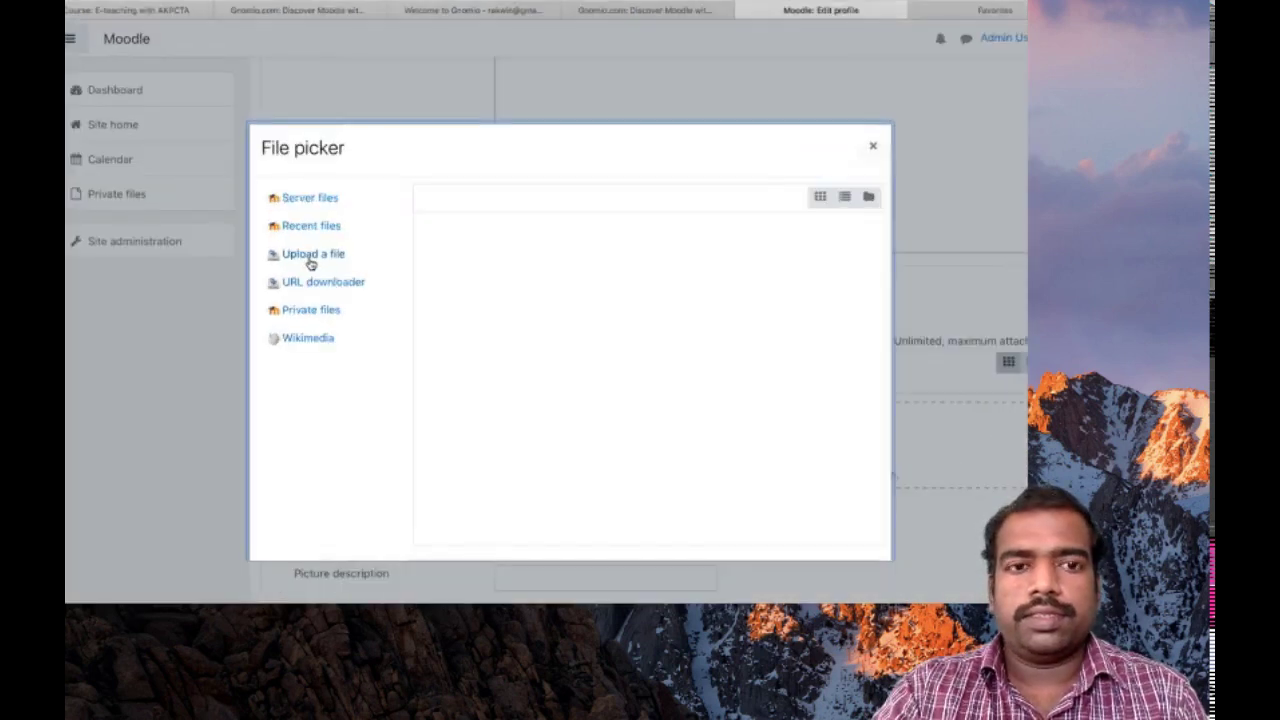
click(311, 263)
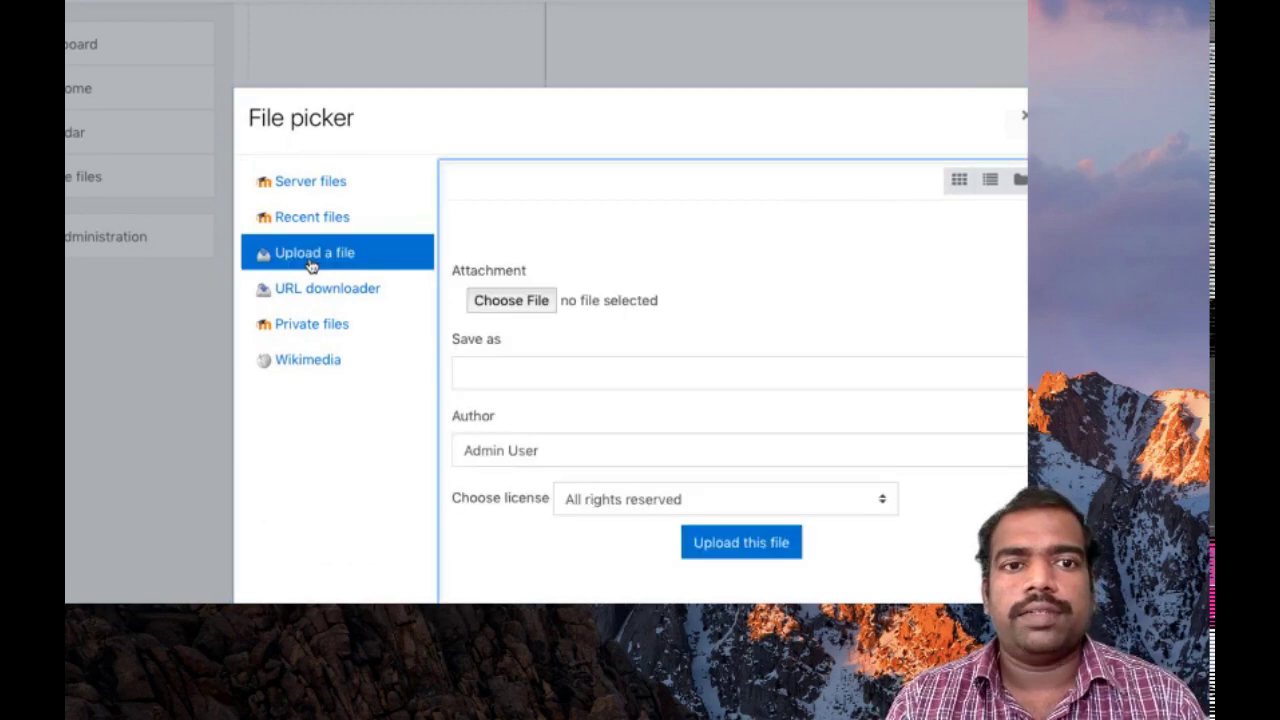
click(495, 302)
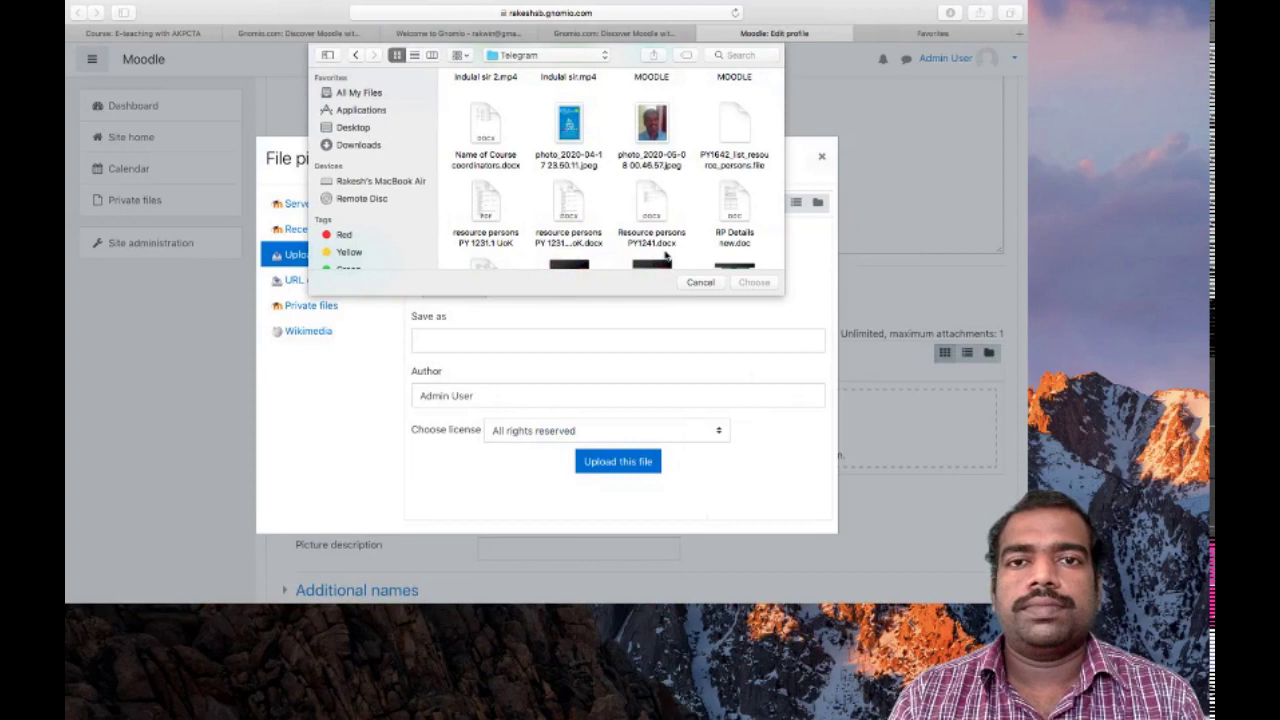
click(655, 128)
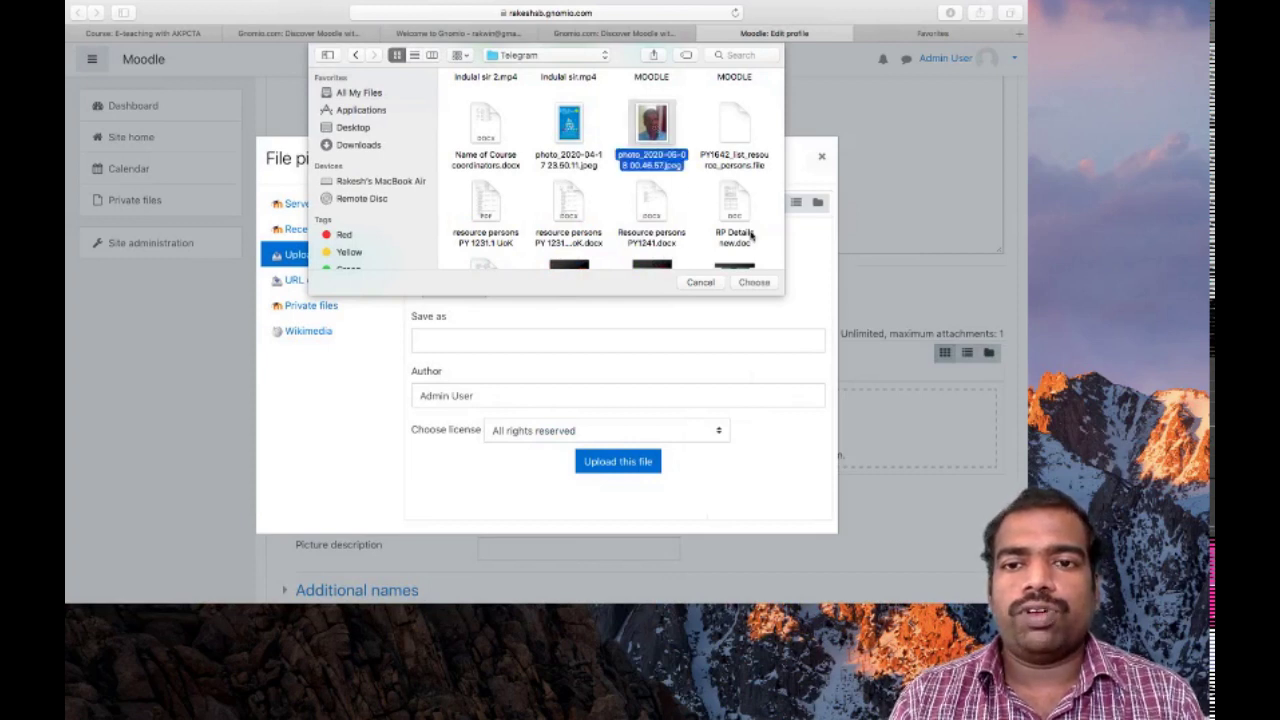
click(753, 283)
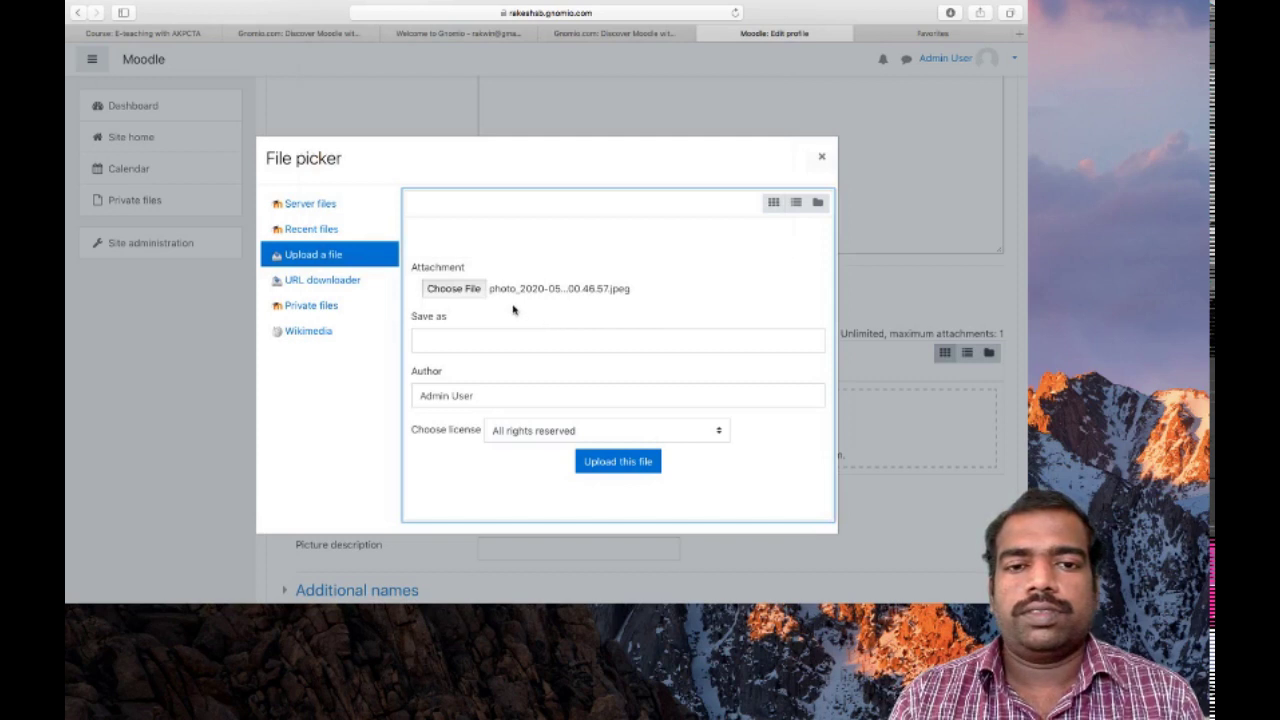
click(626, 467)
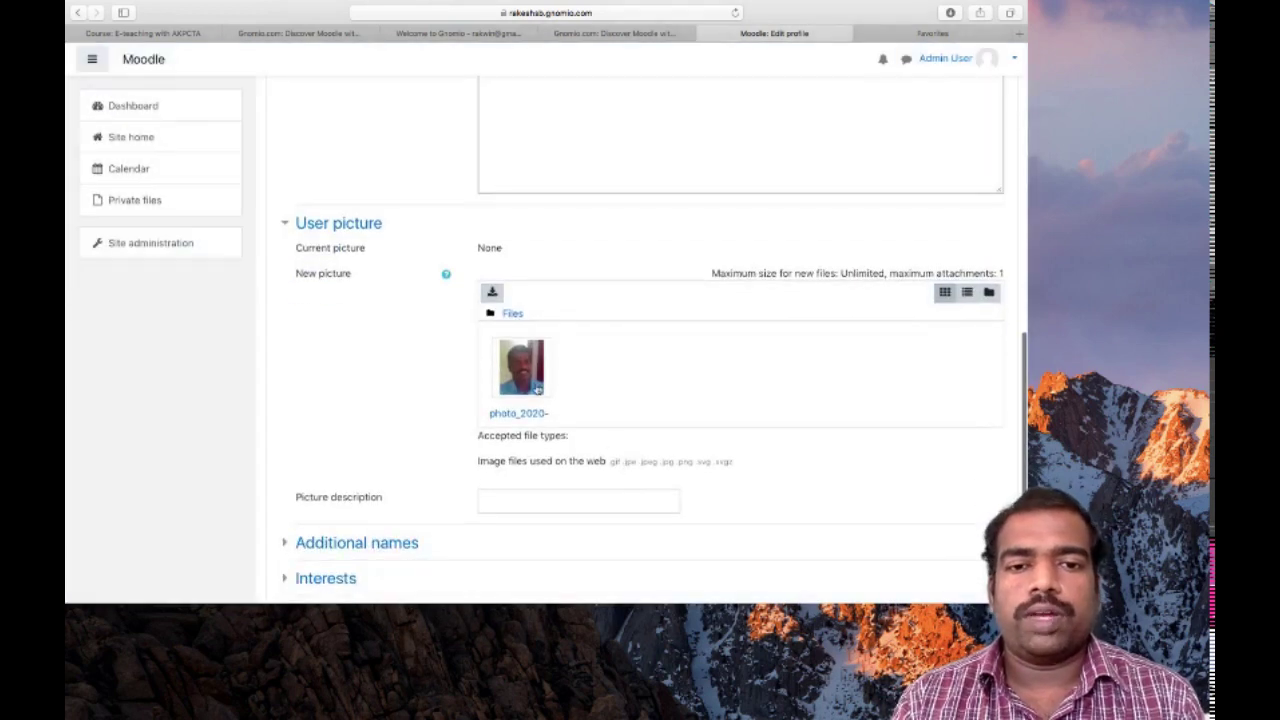
Save the edited profile with the new name, uploaded photo and country India
scroll(743, 363, down, 1)
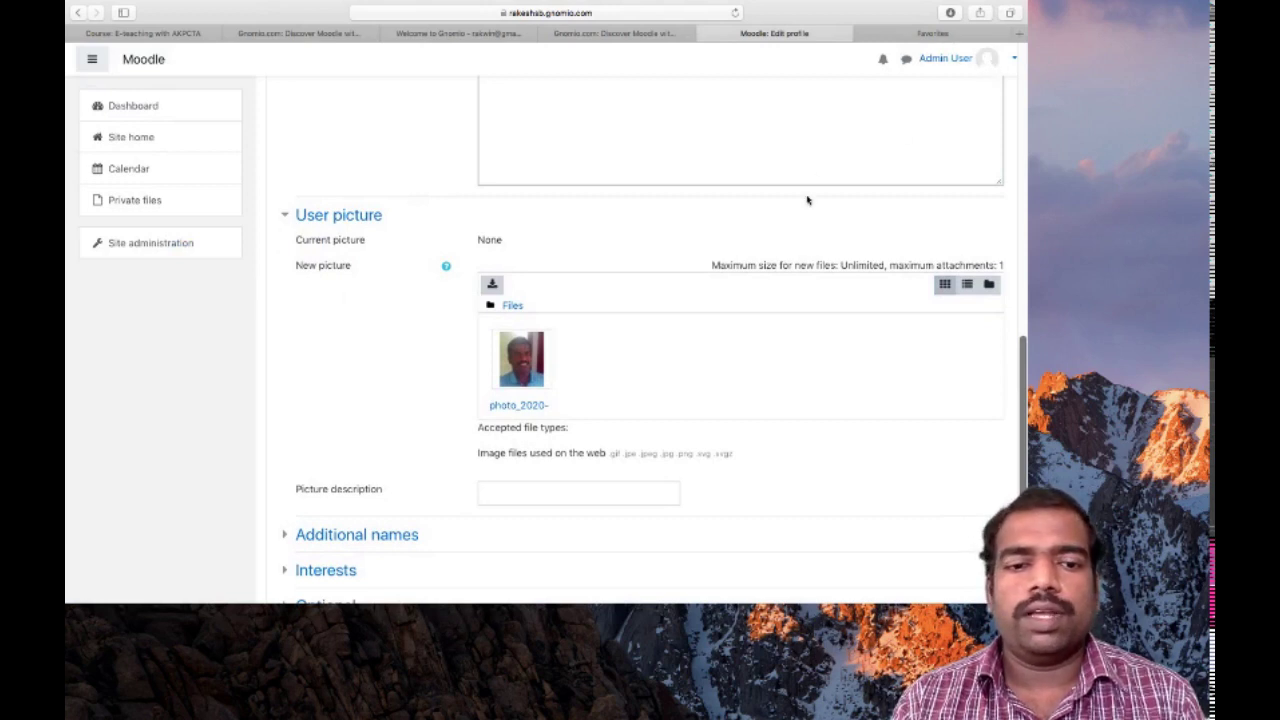
scroll(806, 200, down, 5)
click(542, 499)
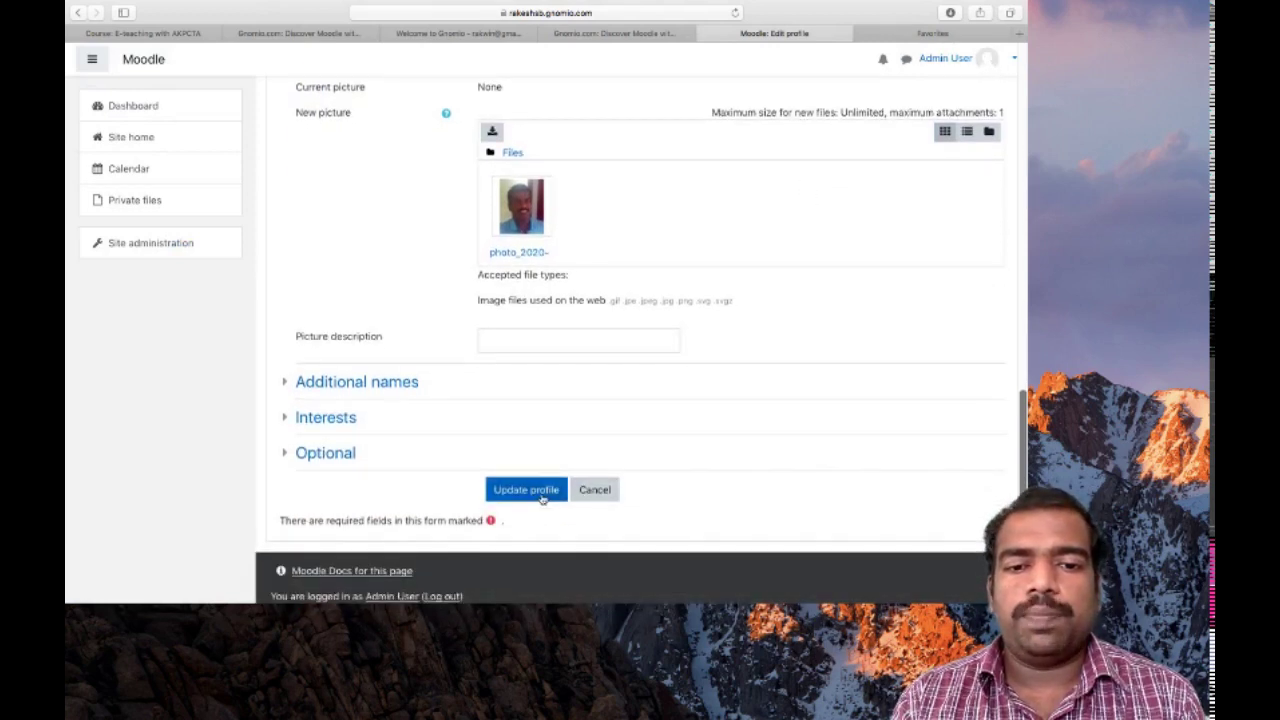